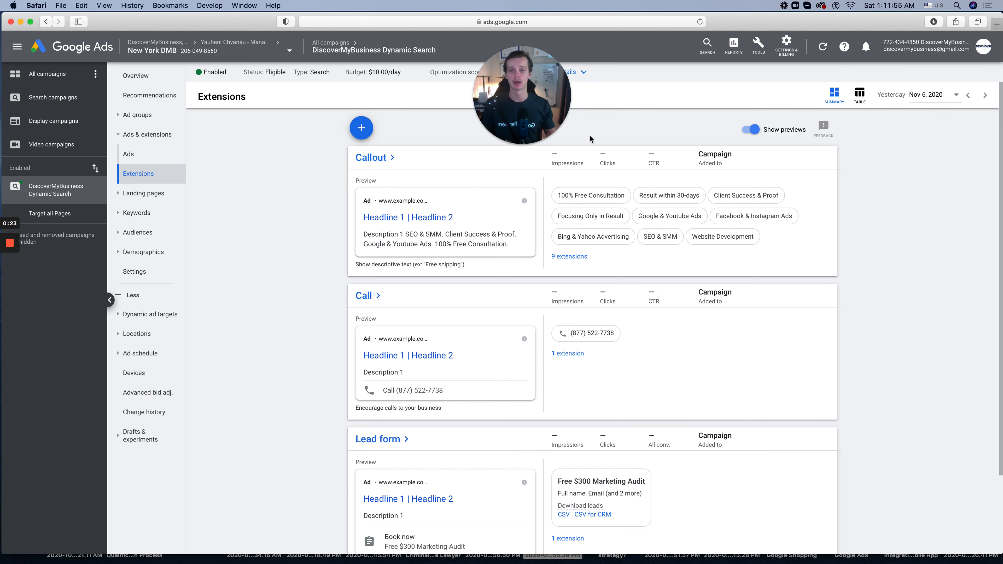
# Step: Start a new sitelink extension for the DiscoverMyBusiness Dynamic Search campaign
pyautogui.click(60, 74)
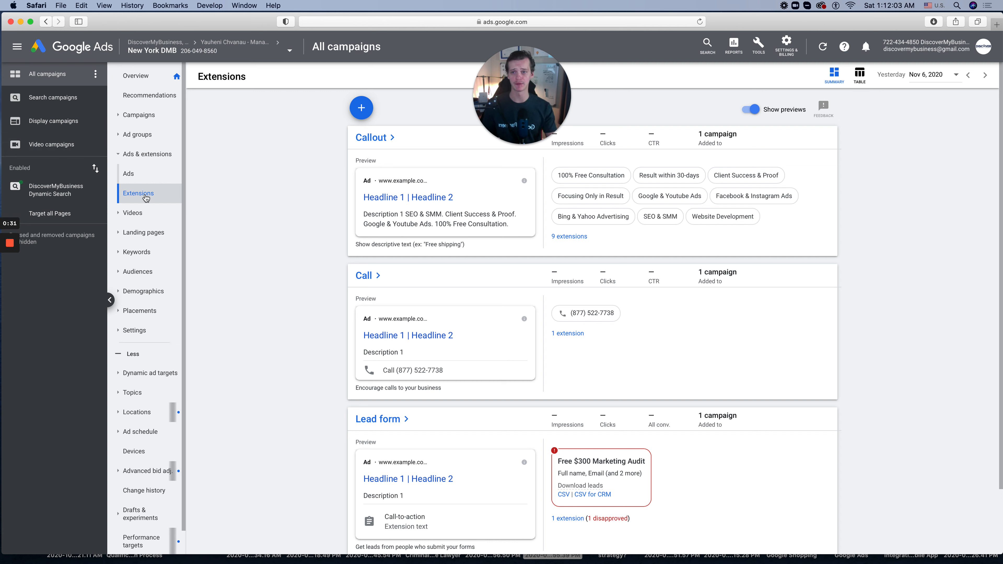
pyautogui.click(63, 196)
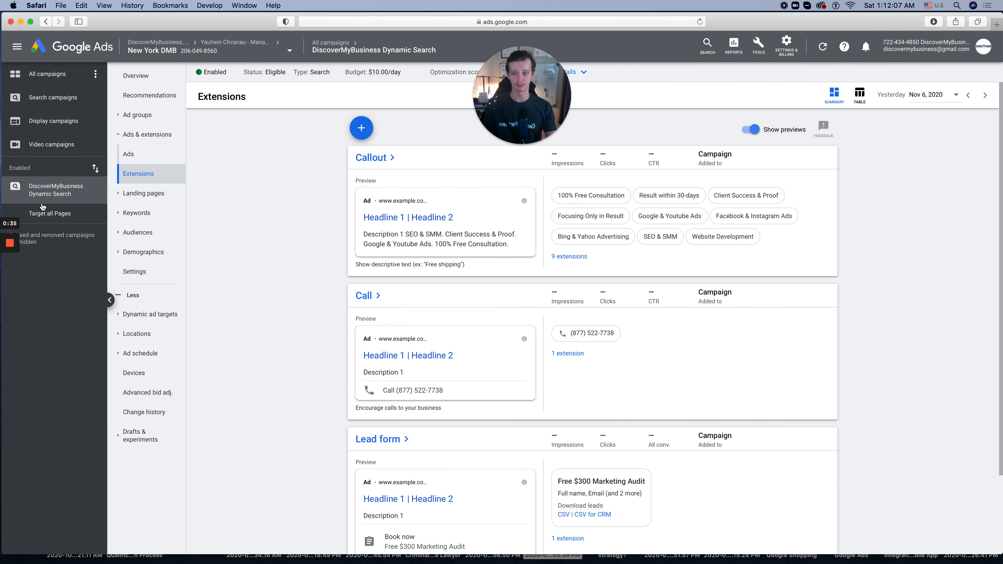
pyautogui.click(154, 134)
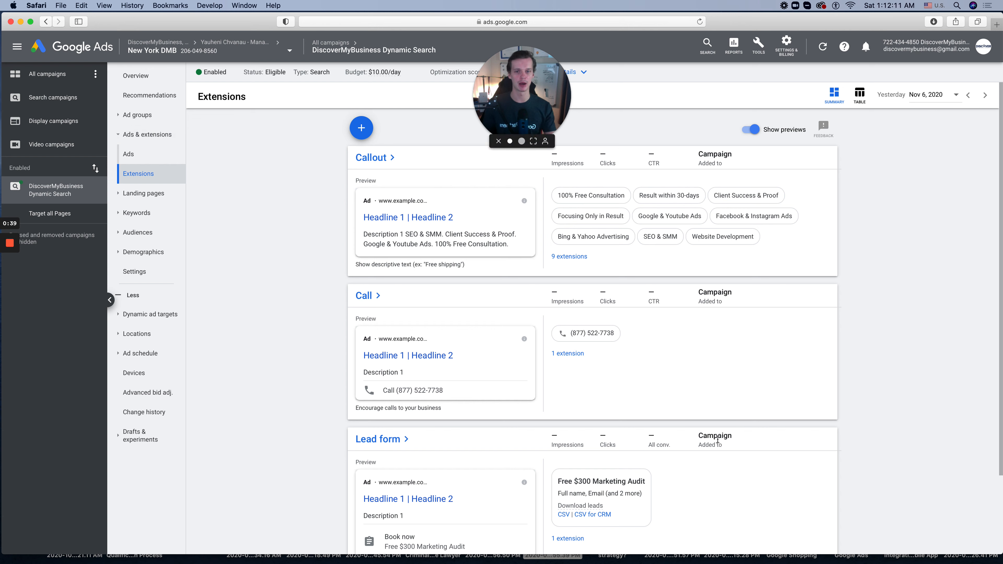
pyautogui.click(307, 137)
pyautogui.click(359, 127)
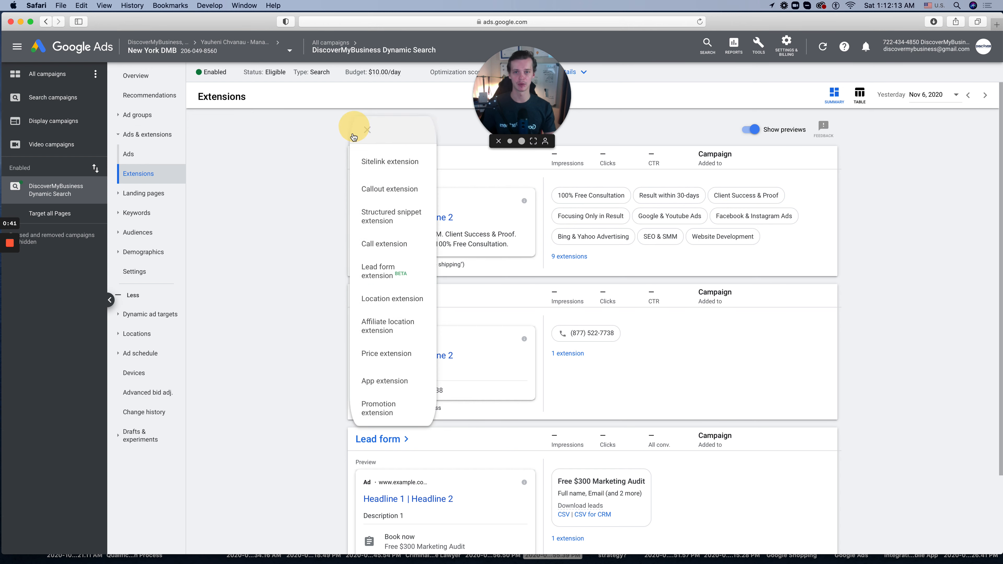
pyautogui.click(393, 163)
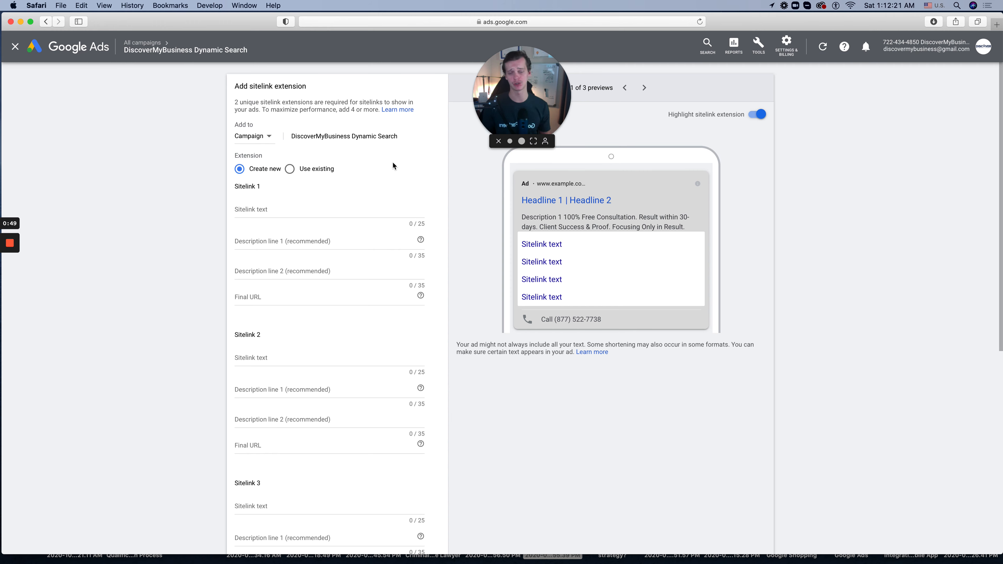
# Step: Look over the empty sitelink forms and switch the ad preview to the desktop version
pyautogui.scroll(-10, 364, 181)
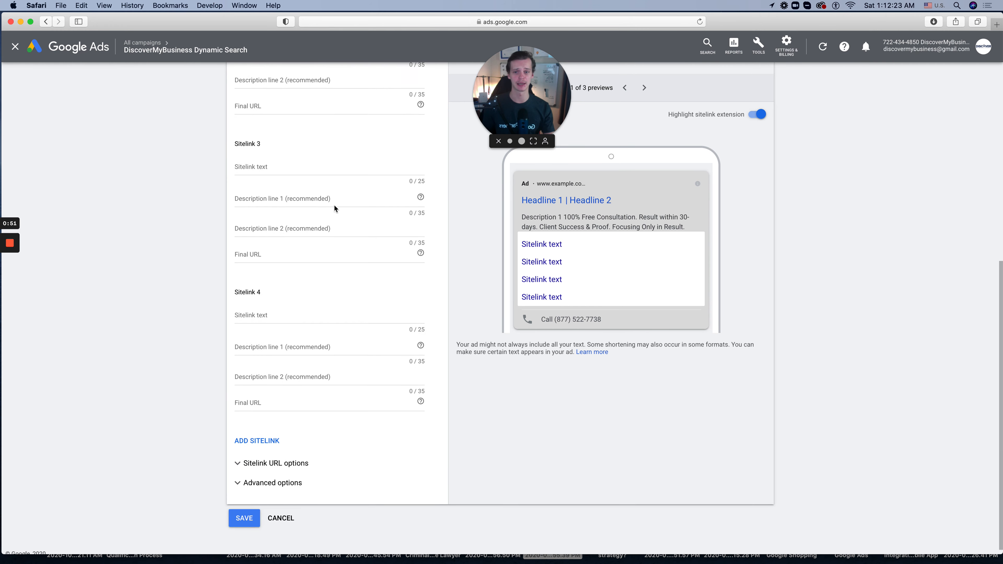
pyautogui.scroll(10, 333, 204)
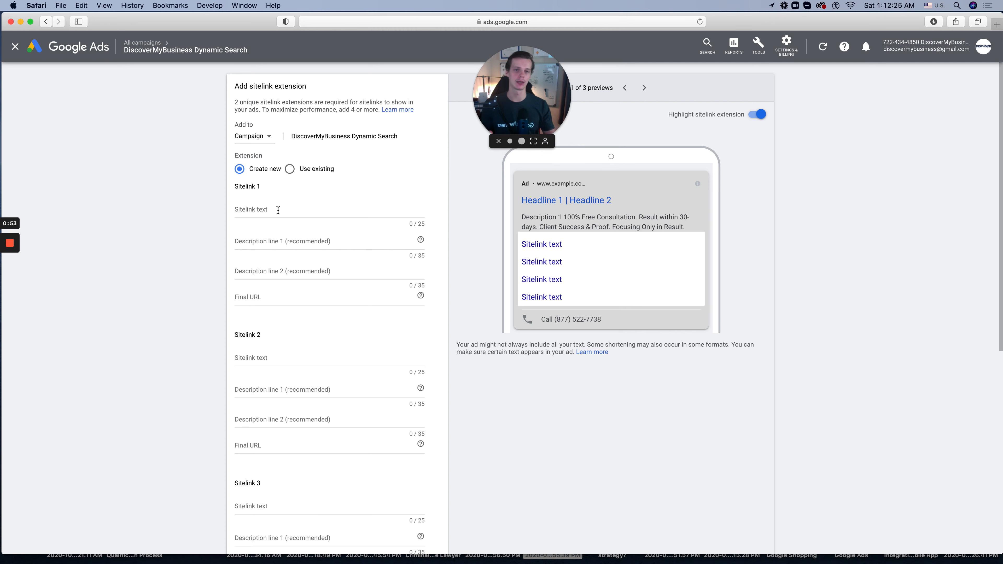
pyautogui.click(644, 88)
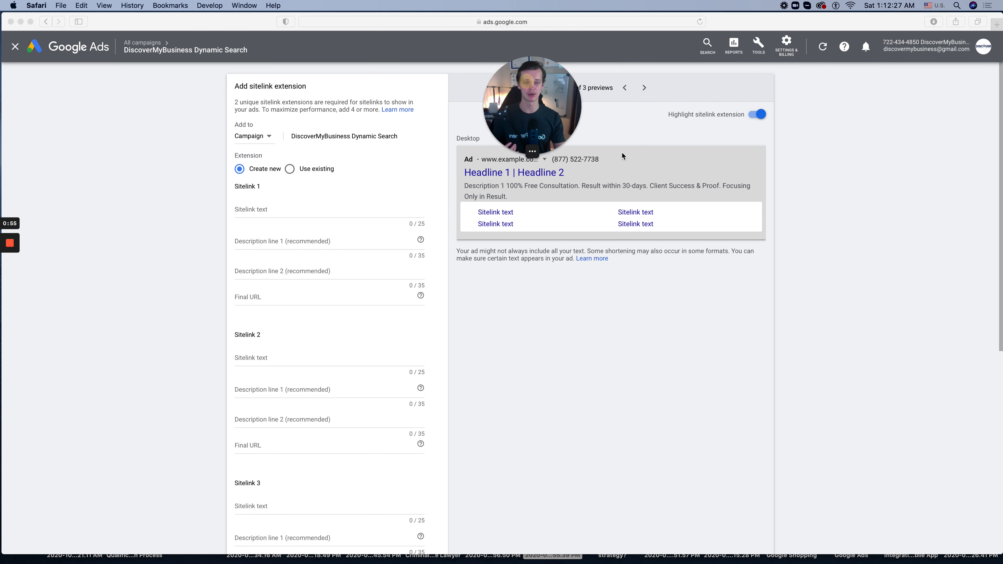
pyautogui.moveTo(525, 94); pyautogui.dragTo(968, 493)
pyautogui.click(743, 406)
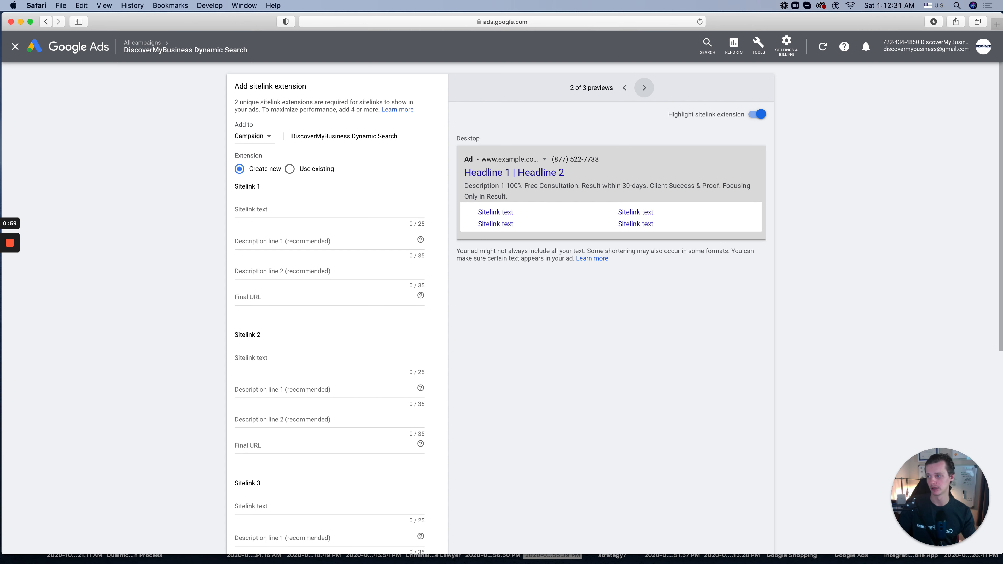
# Step: Enter "DiscoverMyBusiness" as the text of Sitelink 1
pyautogui.click(301, 204)
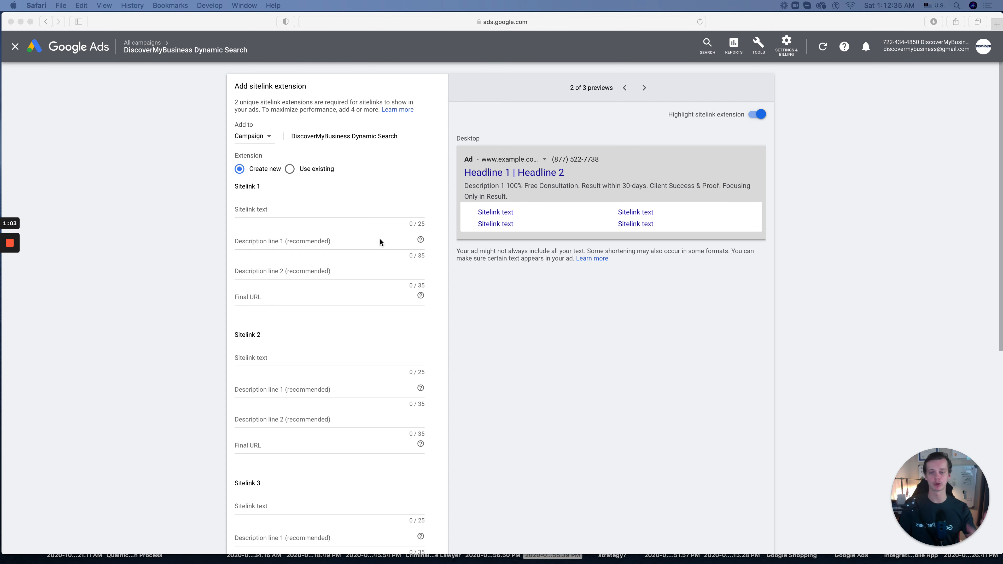
pyautogui.click(329, 217)
pyautogui.click(326, 208)
pyautogui.write('DiscoverMyBusiness')
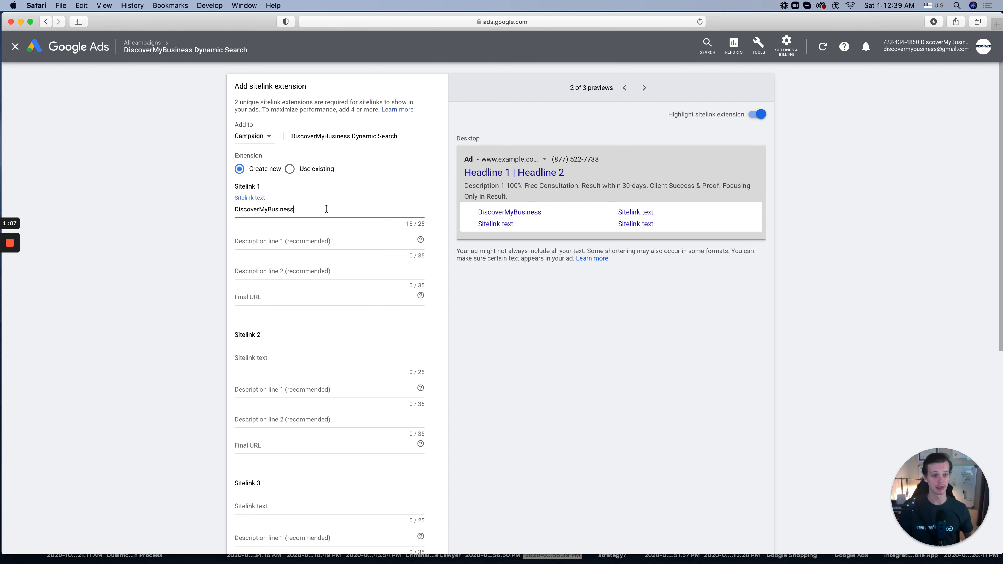
pyautogui.press('Tab')
# Step: Fill Sitelink 1's two description lines with "Full Service Digital Marketing" and "We Offer a Full Range of Services"
pyautogui.click(205, 170)
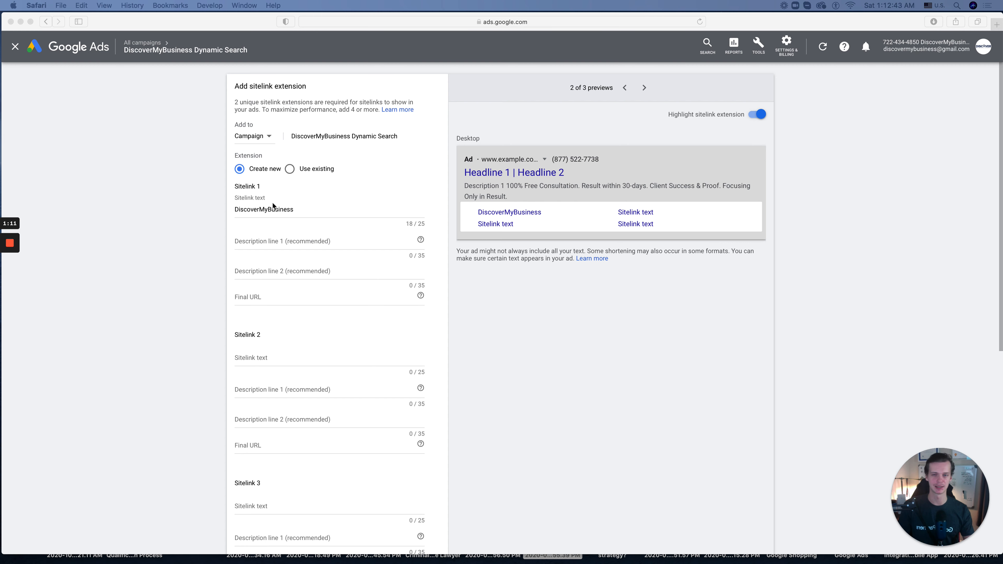
pyautogui.click(284, 221)
pyautogui.click(294, 233)
pyautogui.write('Full Service Digital Marketing')
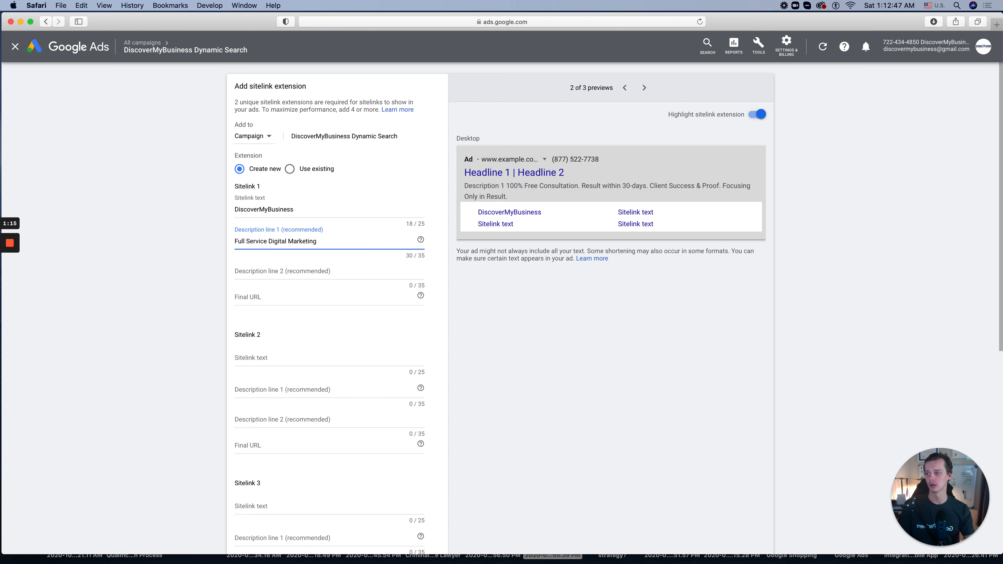
pyautogui.click(202, 174)
pyautogui.click(302, 272)
pyautogui.write('We Offer a Full Range of Services')
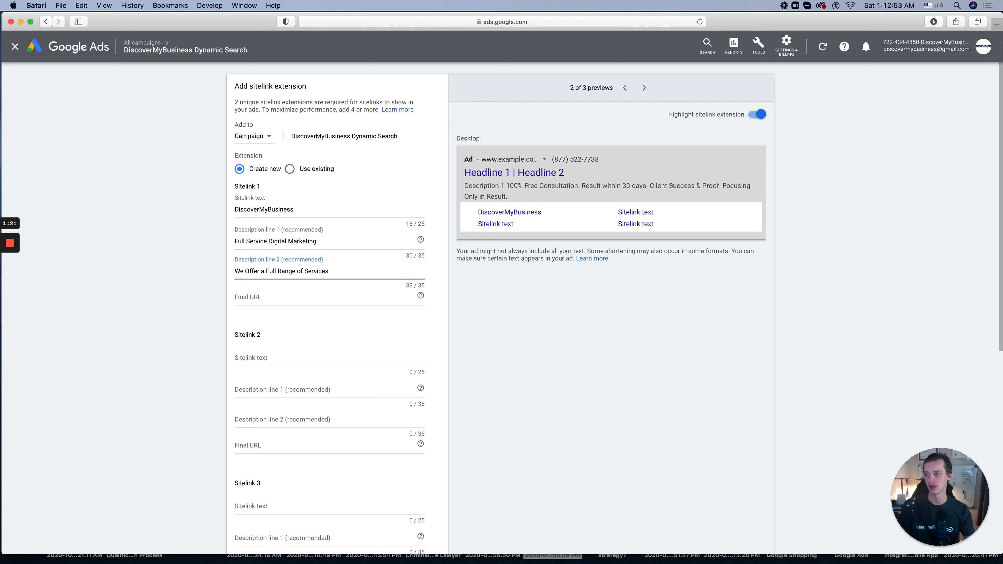
pyautogui.click(213, 192)
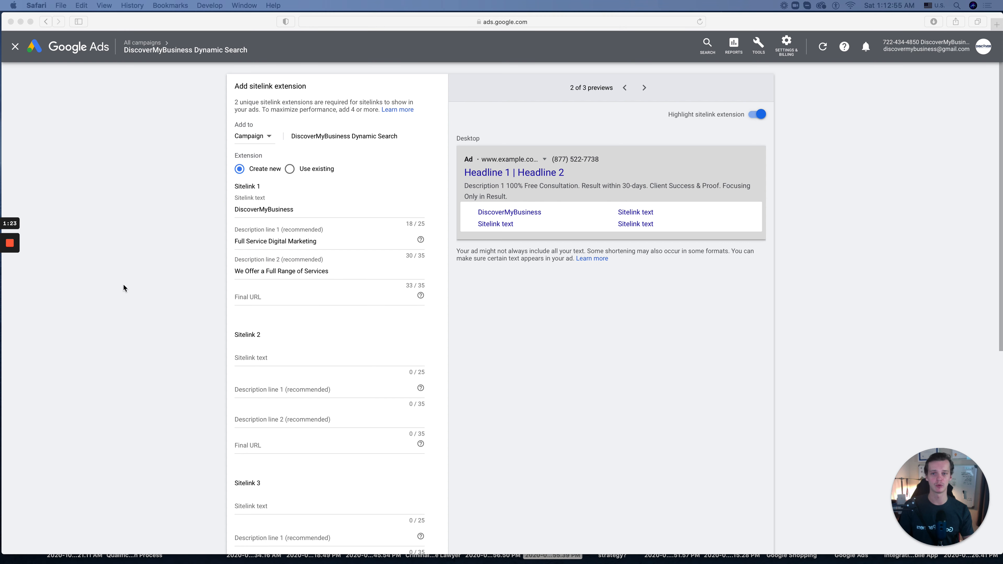
pyautogui.click(301, 299)
pyautogui.write('https://discovermybusiness.co')
pyautogui.press('super+z')
pyautogui.click(294, 299)
pyautogui.write('https://discovermybusiness.co')
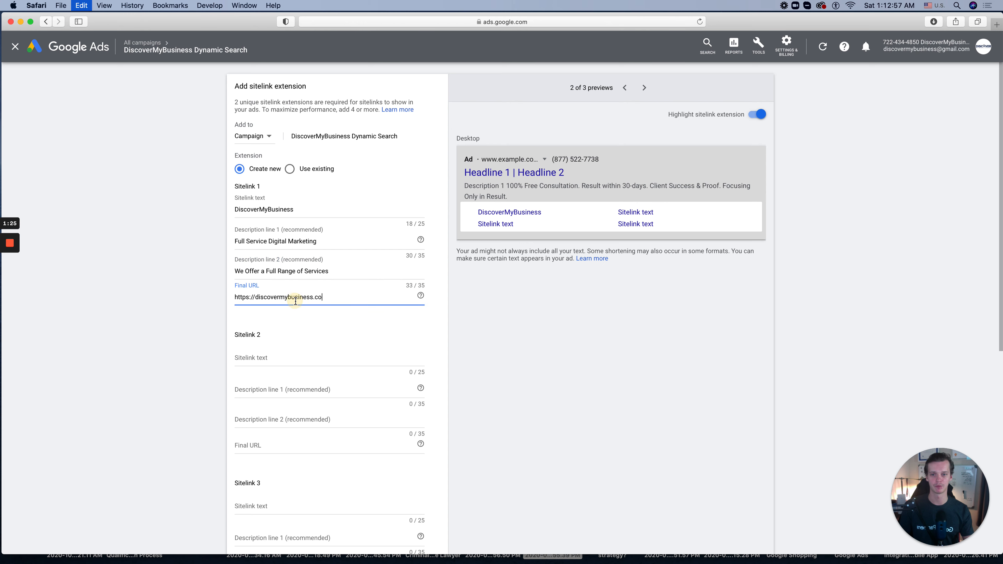
pyautogui.click(507, 294)
# Step: Open the discovermybusiness.co website in a new browser tab
pyautogui.scroll(-1, 324, 416)
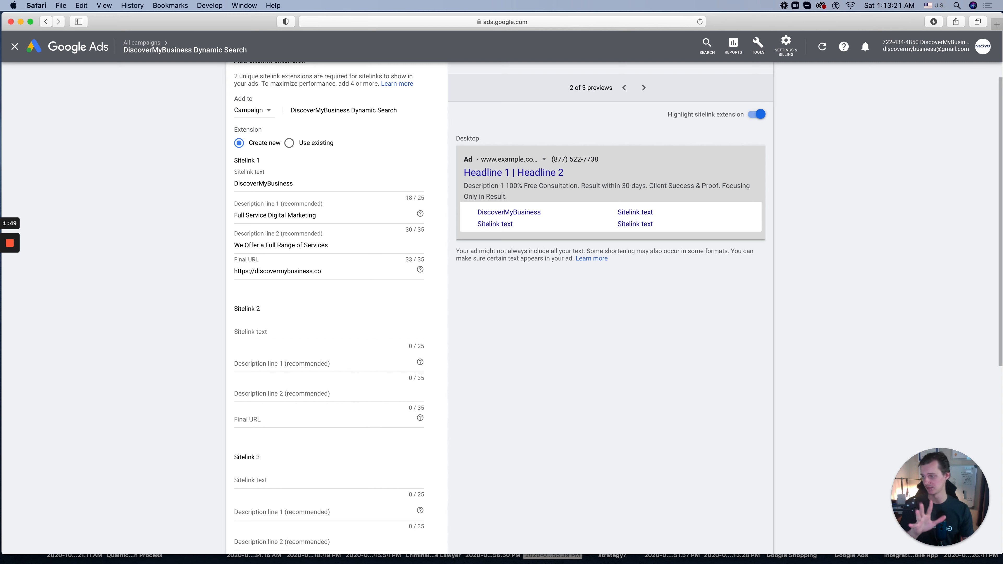
pyautogui.click(215, 222)
pyautogui.click(215, 222)
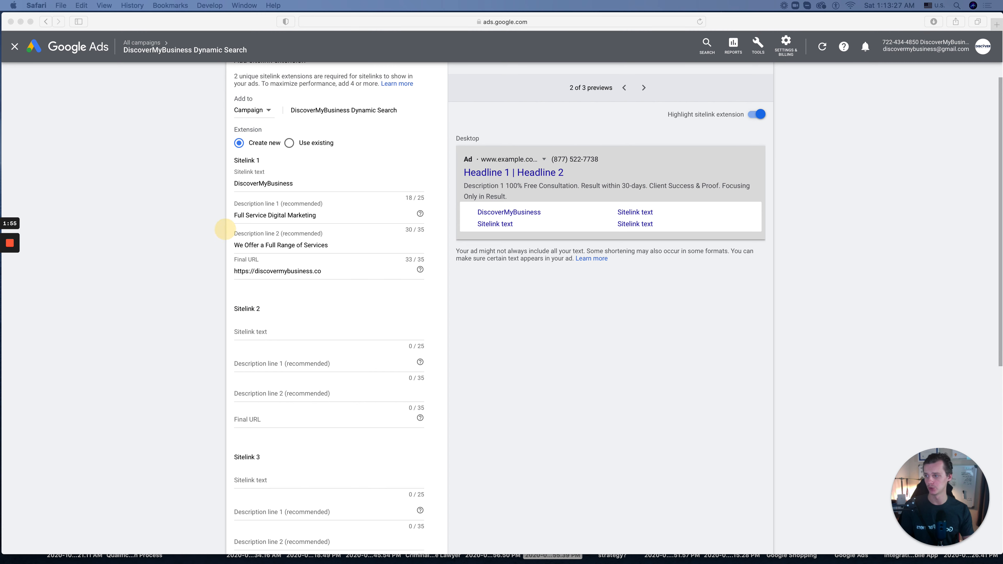
pyautogui.press('super+t')
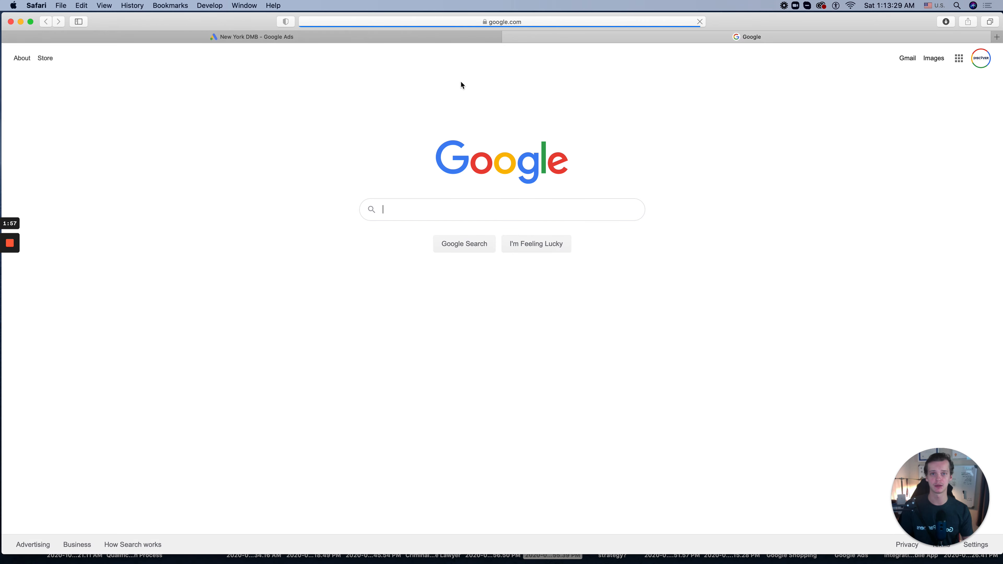
pyautogui.click(553, 20)
pyautogui.write('du')
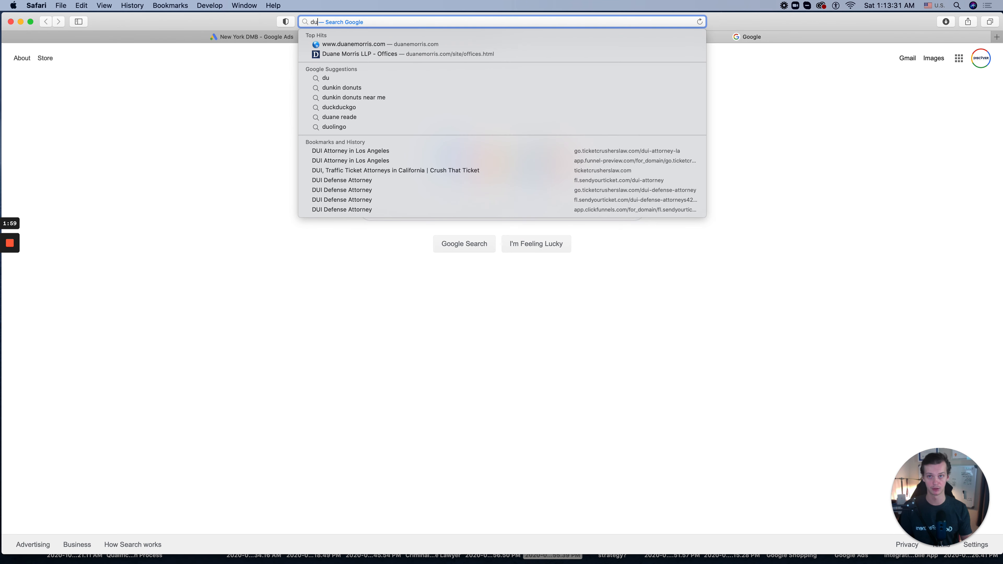
pyautogui.press('BackSpace')
pyautogui.write('is')
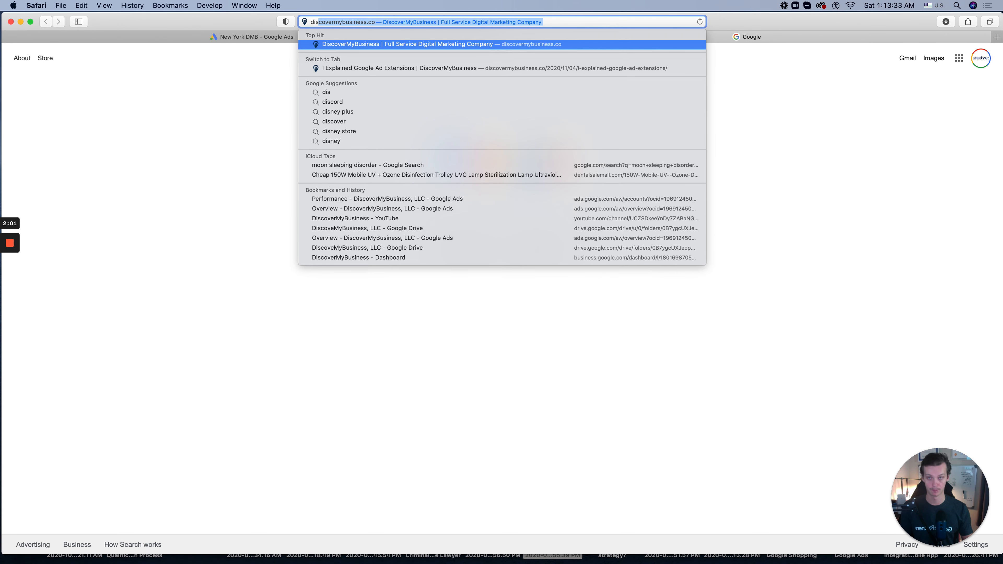
pyautogui.press('Return')
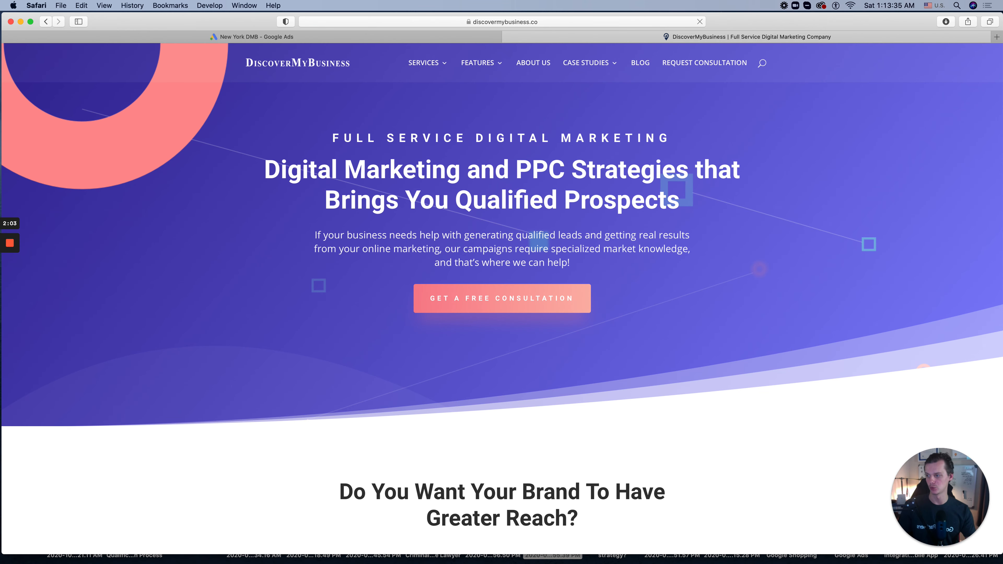
# Step: Open the website's Services page and copy its "Digital Marketing" heading
pyautogui.click(429, 66)
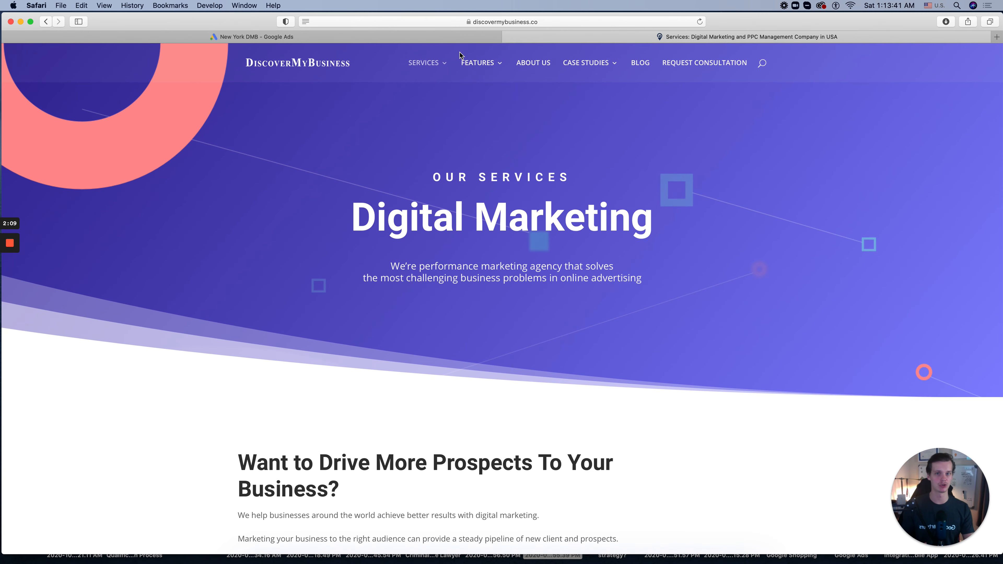
pyautogui.scroll(-3, 564, 218)
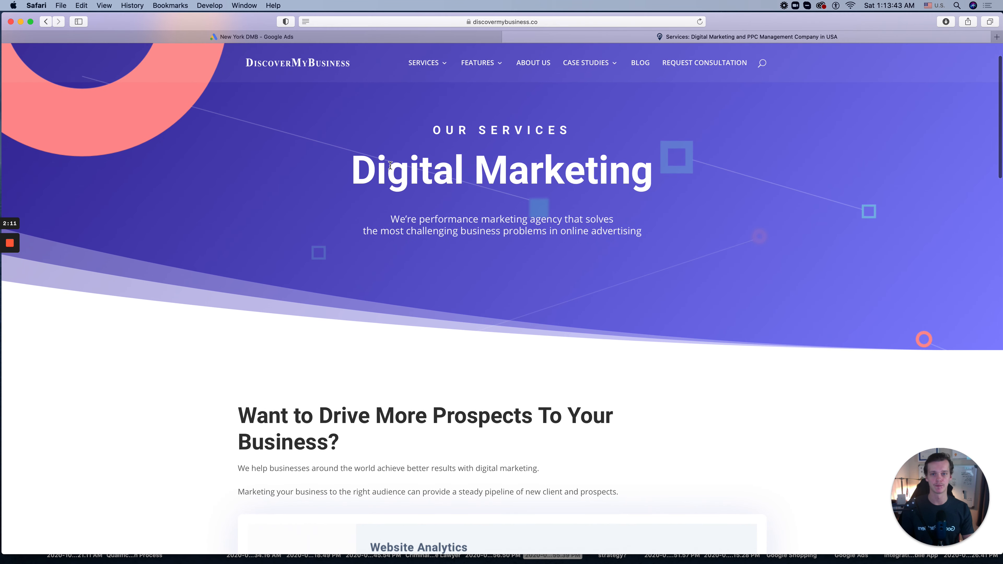
pyautogui.moveTo(352, 166); pyautogui.dragTo(459, 159)
pyautogui.click(458, 159)
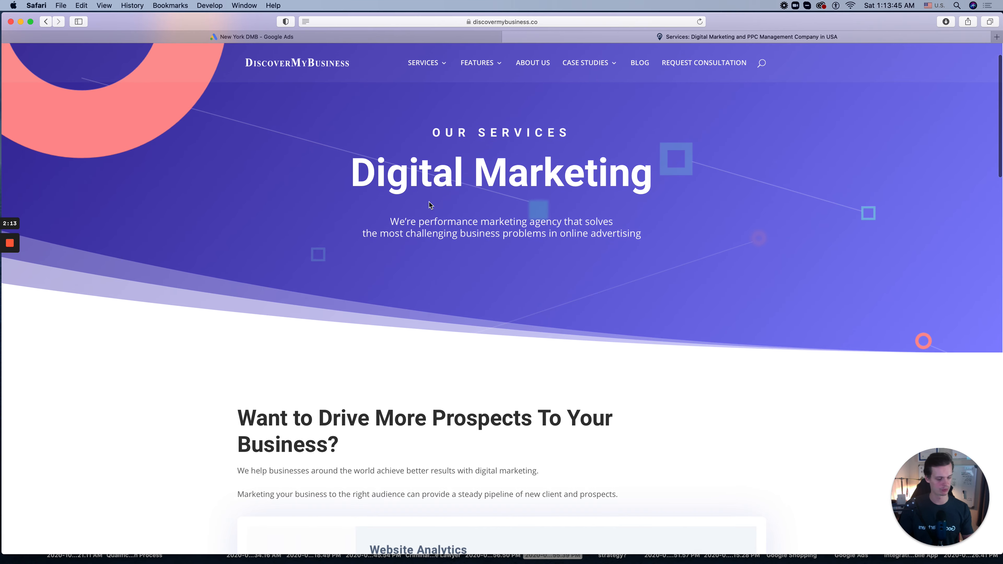
pyautogui.scroll(2, 368, 194)
pyautogui.moveTo(352, 210); pyautogui.dragTo(691, 184)
pyautogui.press('super+c')
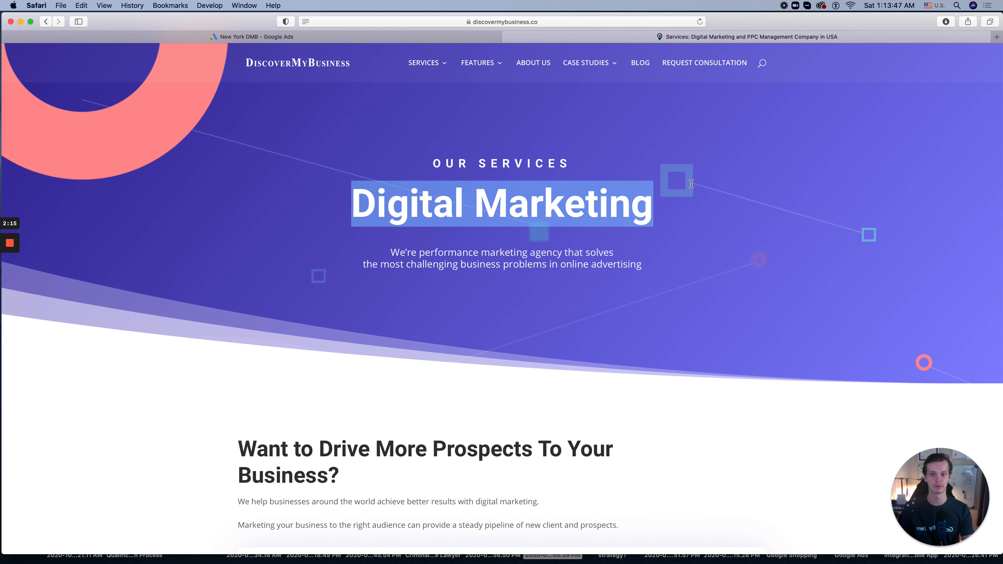
# Step: Return to the Google Ads form, paste the copied heading as Sitelink 2's text and extend it to "Digital Marketing Agency"
pyautogui.click(286, 36)
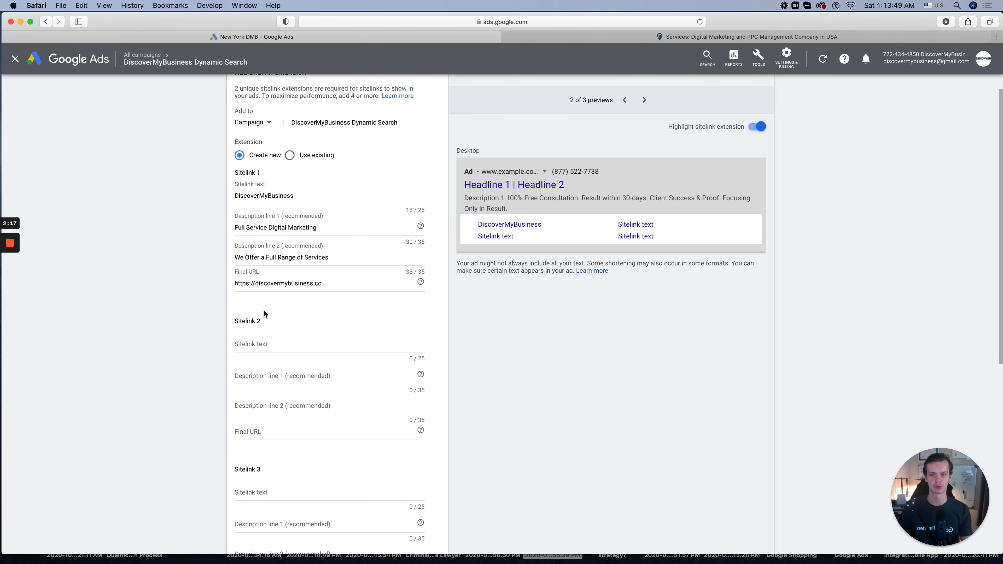
pyautogui.click(270, 344)
pyautogui.press('super+v')
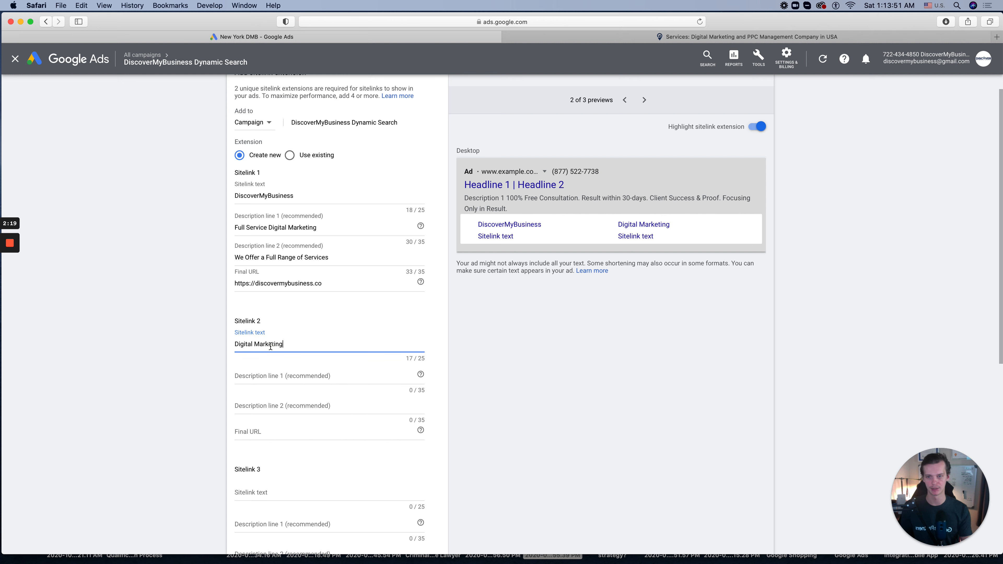
pyautogui.write('Agency')
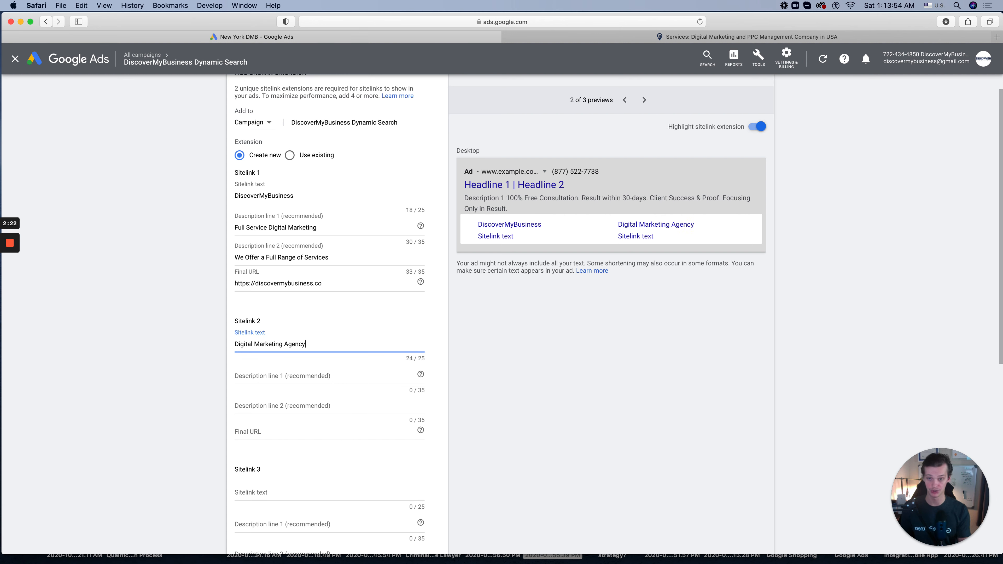
pyautogui.press('Tab')
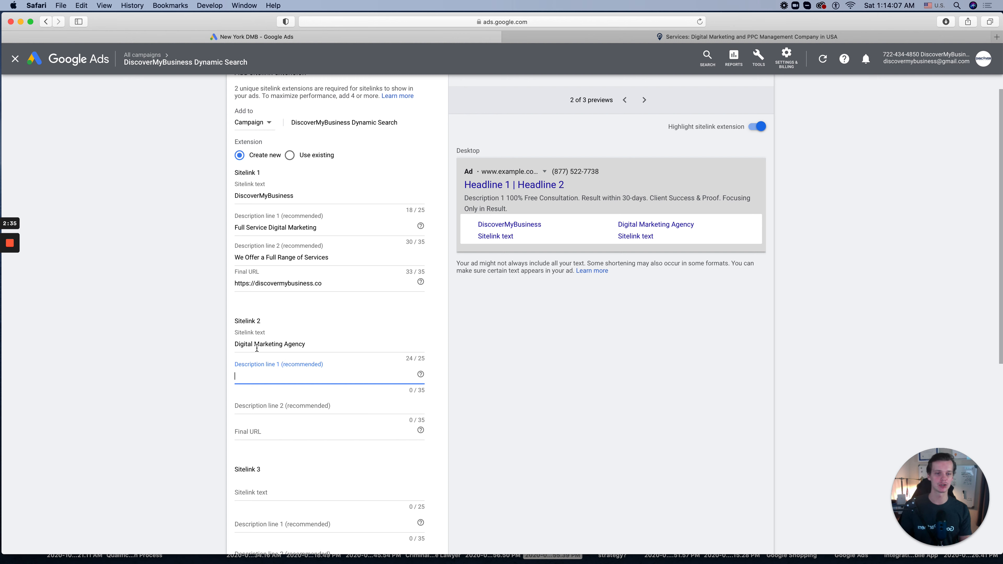
pyautogui.click(239, 345)
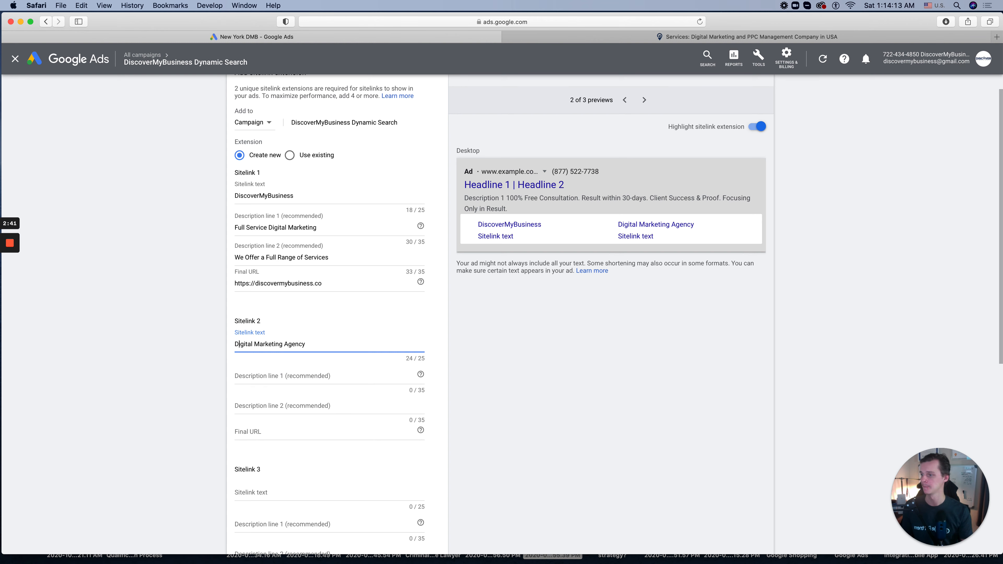
# Step: On the Services page, copy "that solves the most challenging business problems in online advertising" from the tagline
pyautogui.click(606, 37)
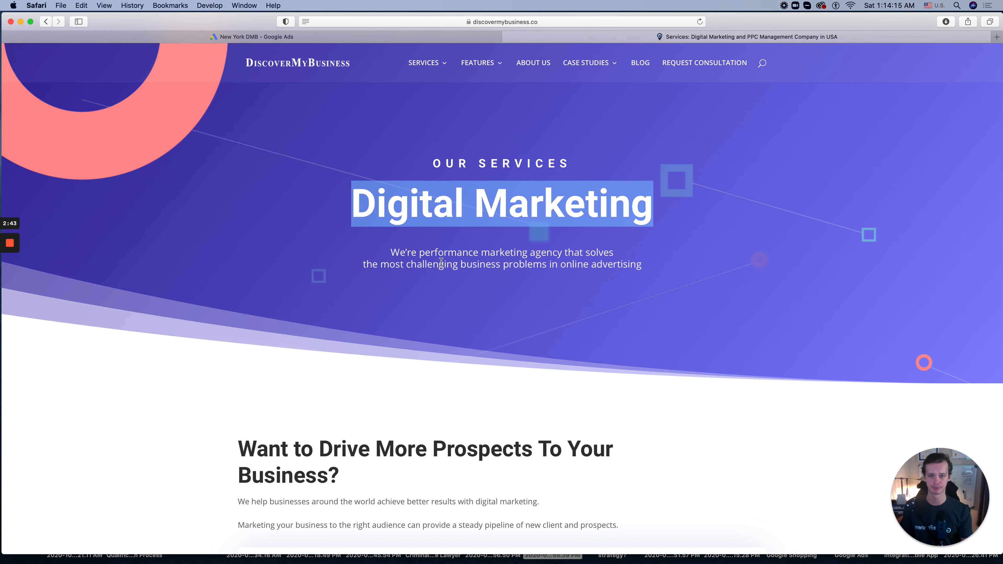
pyautogui.moveTo(392, 253); pyautogui.dragTo(582, 253)
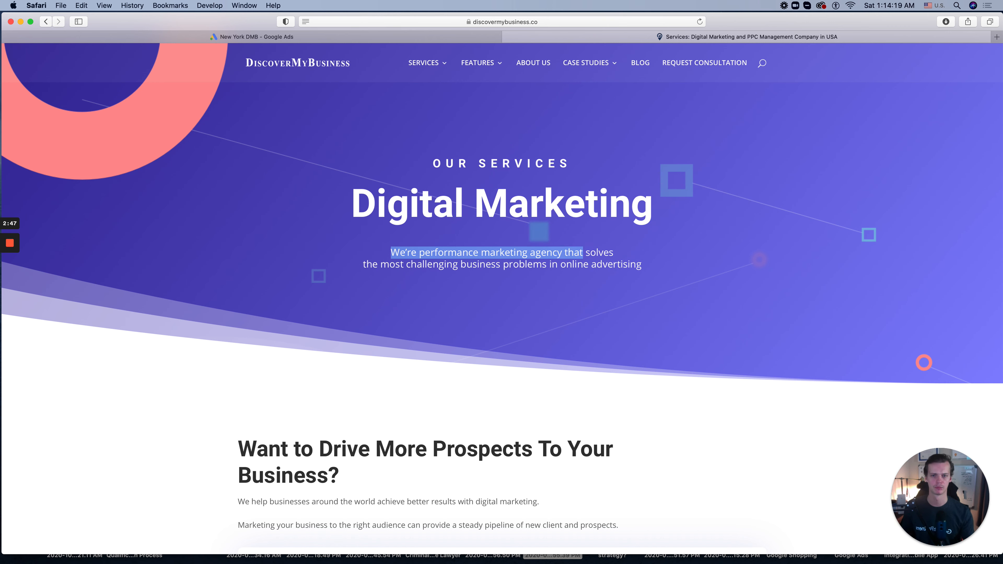
pyautogui.moveTo(378, 264); pyautogui.dragTo(628, 257)
pyautogui.click(597, 271)
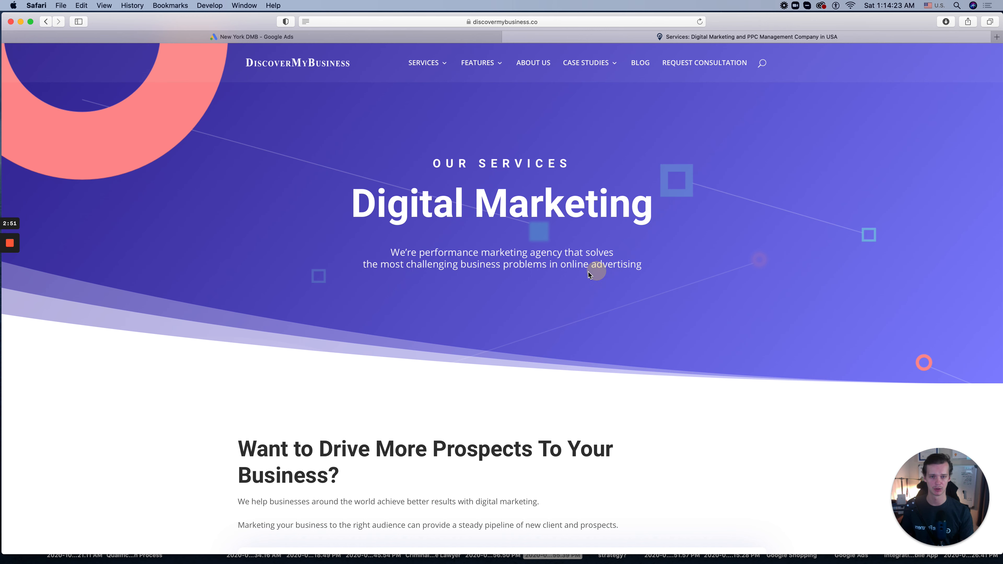
pyautogui.moveTo(557, 248); pyautogui.dragTo(643, 261)
pyautogui.press('super+c')
# Step: Return to the Google Ads form, paste the copied tagline as Sitelink 2's description line 1 and replace its opening "that" with "We"
pyautogui.click(446, 36)
pyautogui.click(261, 376)
pyautogui.press('super+v')
pyautogui.press('super+Left')
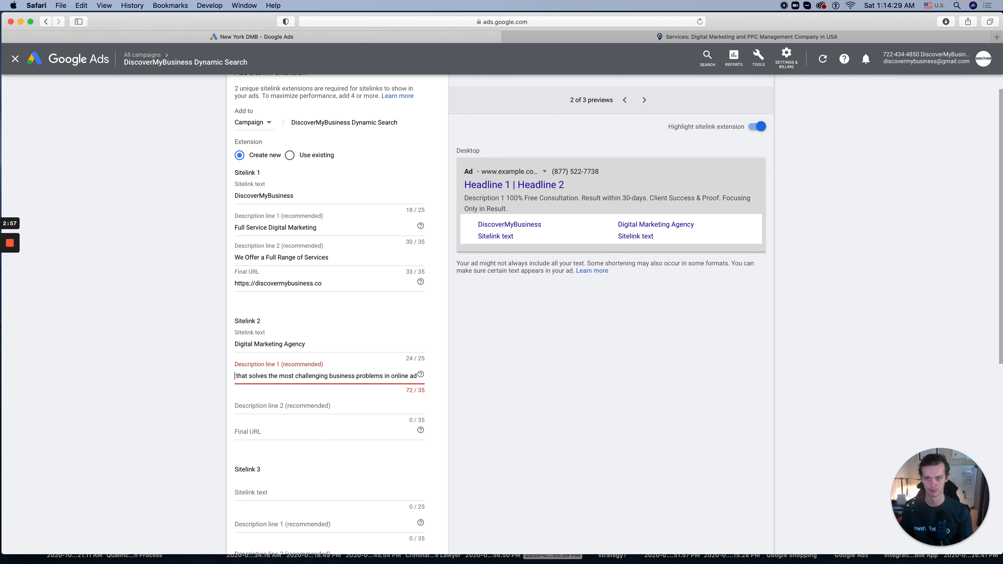
pyautogui.write('We')
pyautogui.press('Delete')
pyautogui.press('Delete')
pyautogui.press('Delete')
pyautogui.press('Delete')
pyautogui.press('Delete')
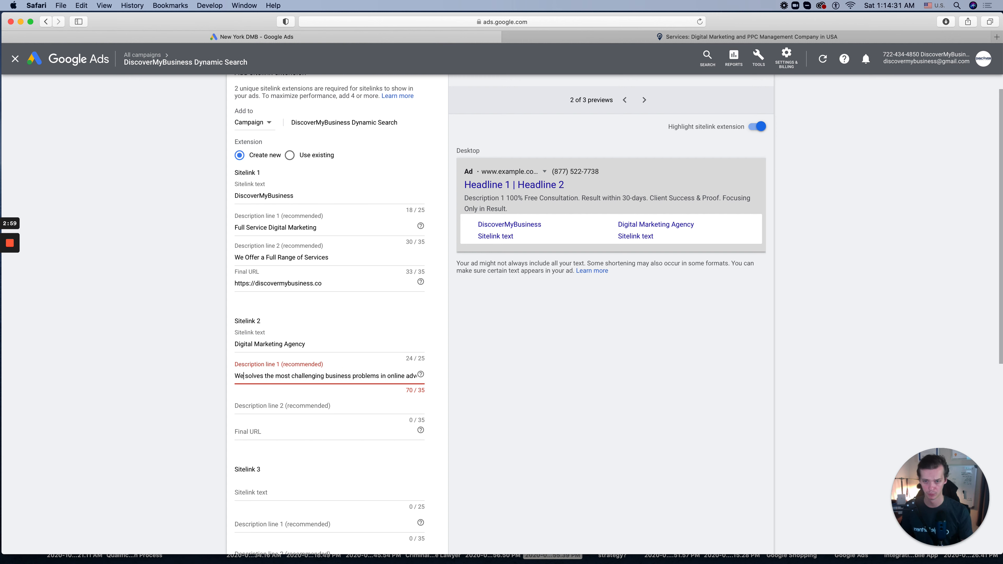
# Step: Reword and capitalise the start of Sitelink 2's description line 1 as "We Solve the Most Challenging"
pyautogui.press('BackSpace')
pyautogui.write('S')
pyautogui.hotkey('alt', 'Right')
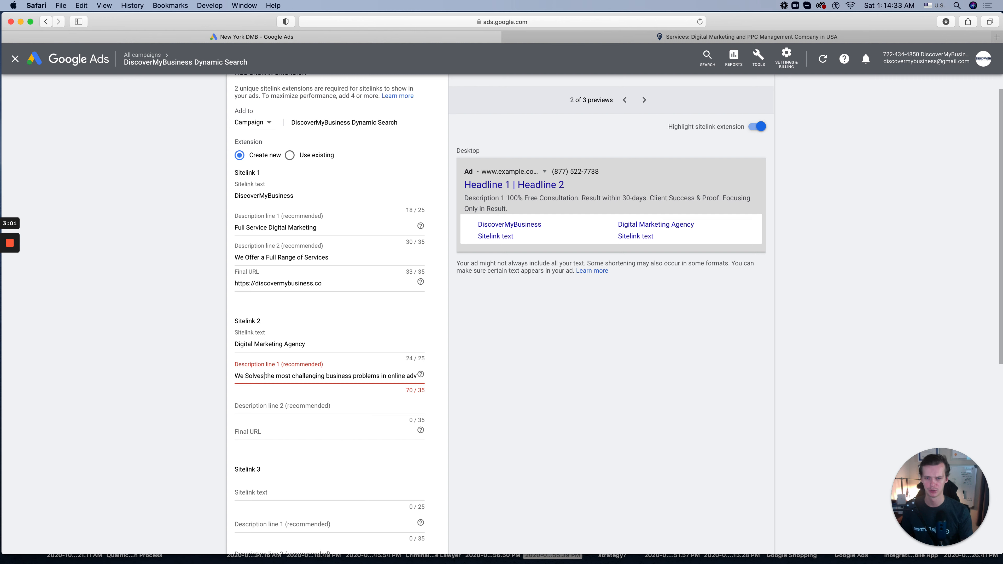
pyautogui.press('BackSpace')
pyautogui.hotkey('alt', 'Right')
pyautogui.hotkey('alt', 'Right')
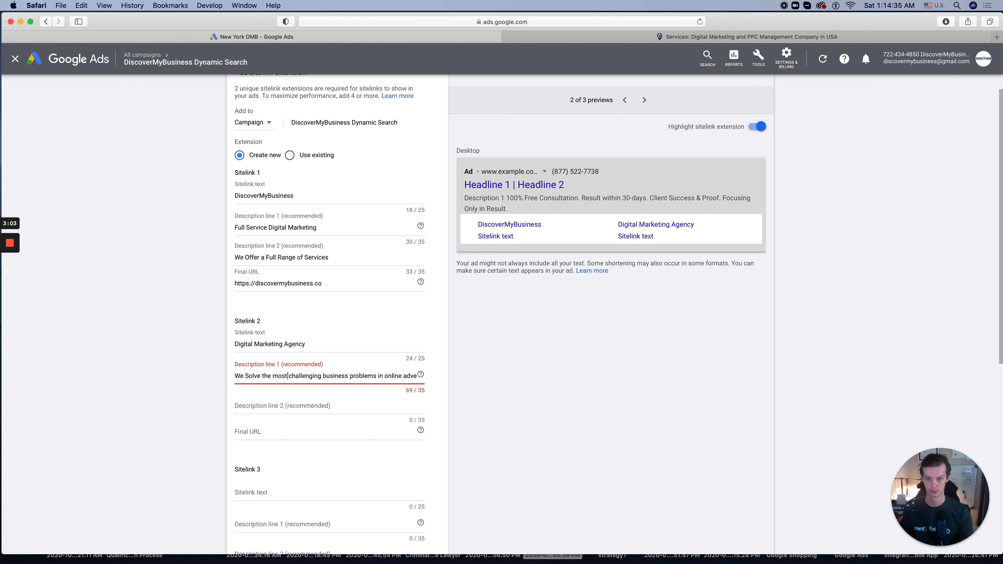
pyautogui.press('BackSpace')
pyautogui.write('M')
pyautogui.press('Delete')
pyautogui.write('C')
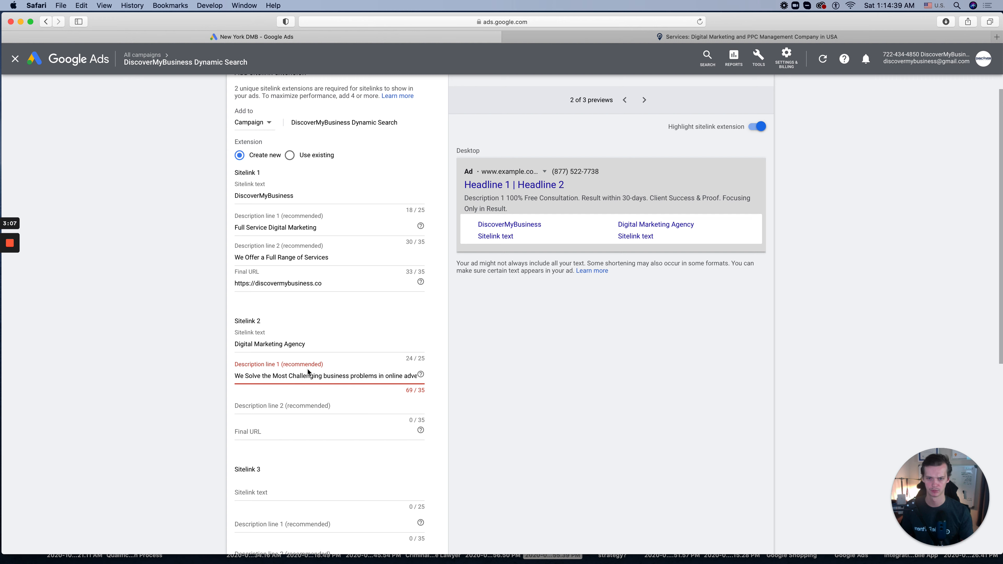
# Step: Move the text after "Challenging" from Sitelink 2's description line 1 into description line 2
pyautogui.moveTo(327, 375); pyautogui.dragTo(441, 385)
pyautogui.press('BackSpace')
pyautogui.press('Tab')
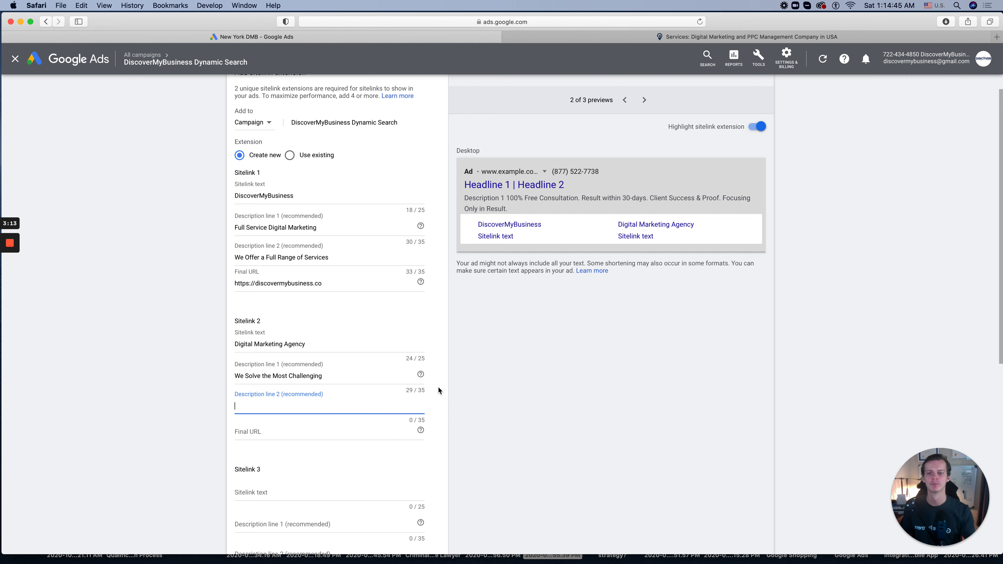
pyautogui.press('super+v')
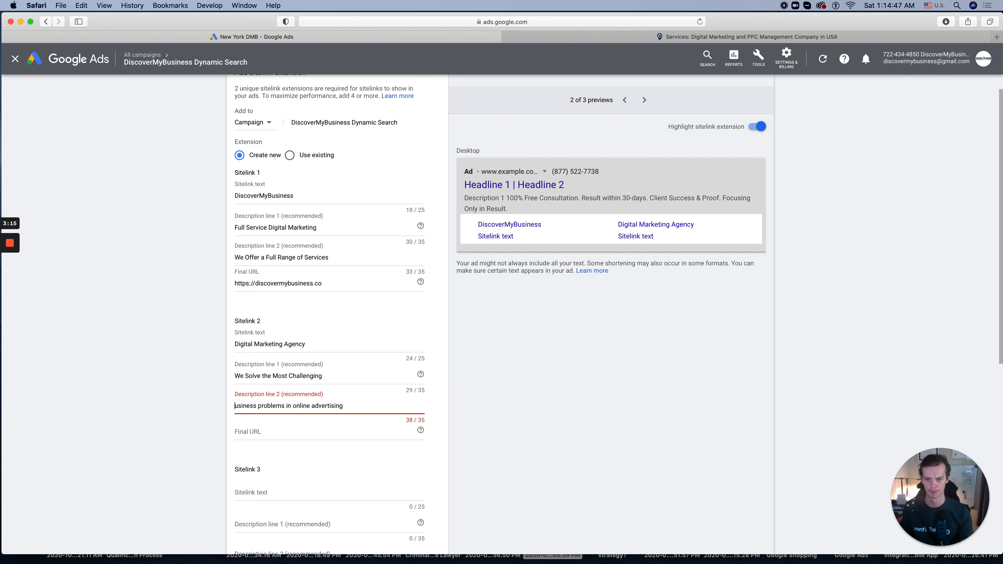
# Step: Copy the word fragment "usiness" from Sitelink 2's description line 2 to the end of description line 1
pyautogui.click(305, 378)
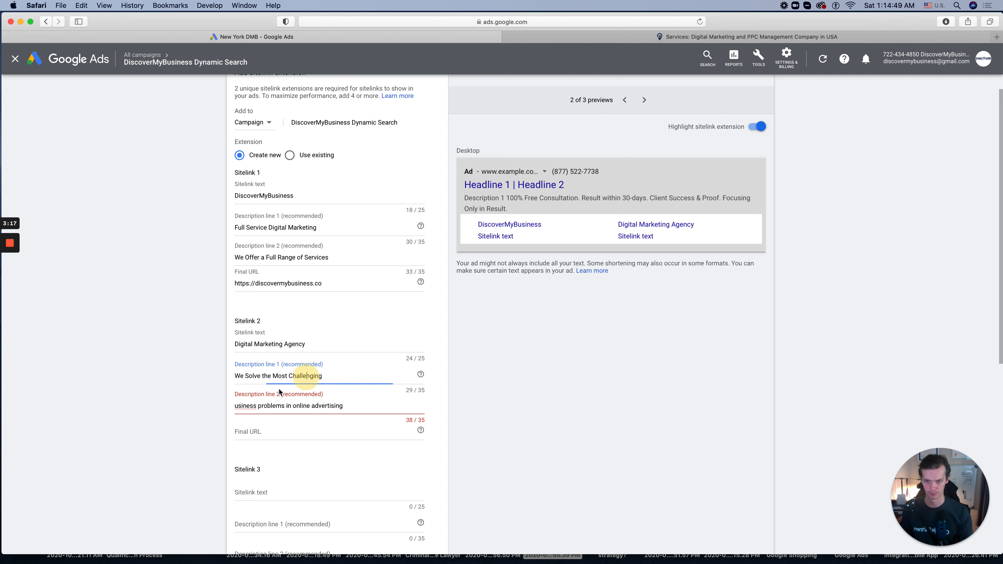
pyautogui.doubleClick(242, 407)
pyautogui.press('super+c')
pyautogui.click(351, 377)
pyautogui.press('super+v')
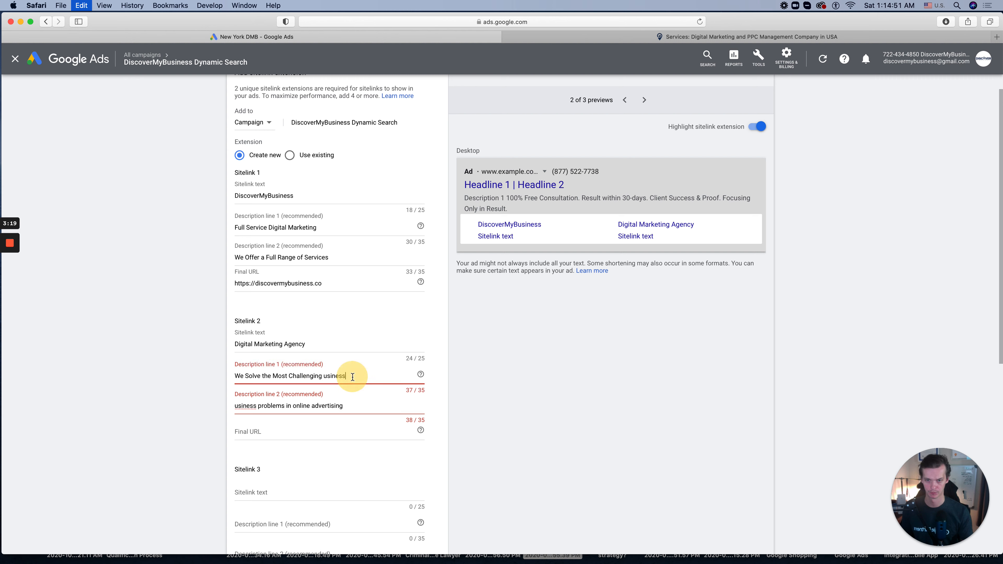
# Step: Reword Sitelink 2's description line 1 as "Solving the Most Challenging Business"
pyautogui.hotkey('alt', 'Left')
pyautogui.hotkey('alt', 'Left')
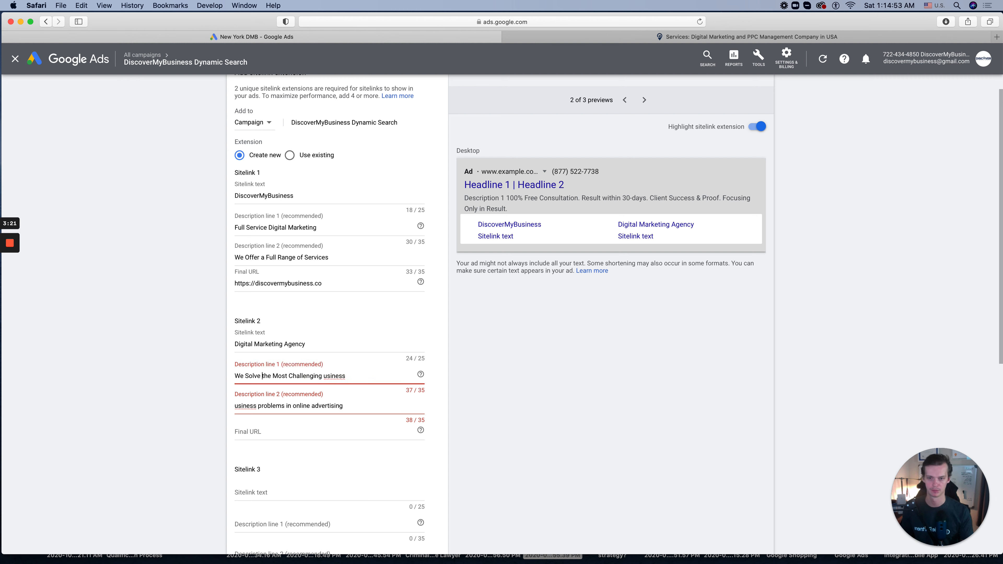
pyautogui.hotkey('alt', 'Left')
pyautogui.hotkey('alt', 'BackSpace')
pyautogui.press('BackSpace')
pyautogui.write('ing')
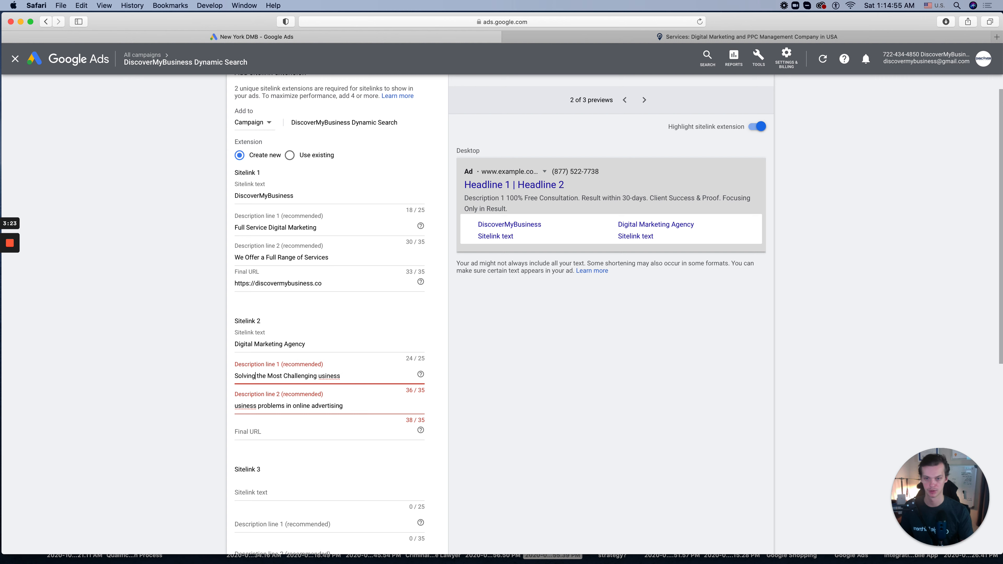
pyautogui.doubleClick(320, 376)
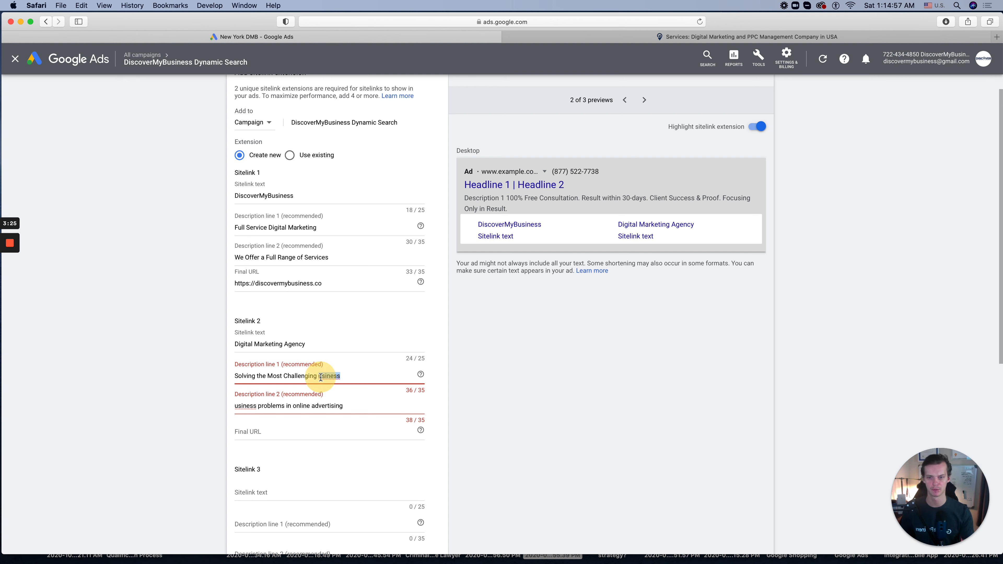
pyautogui.write('Business')
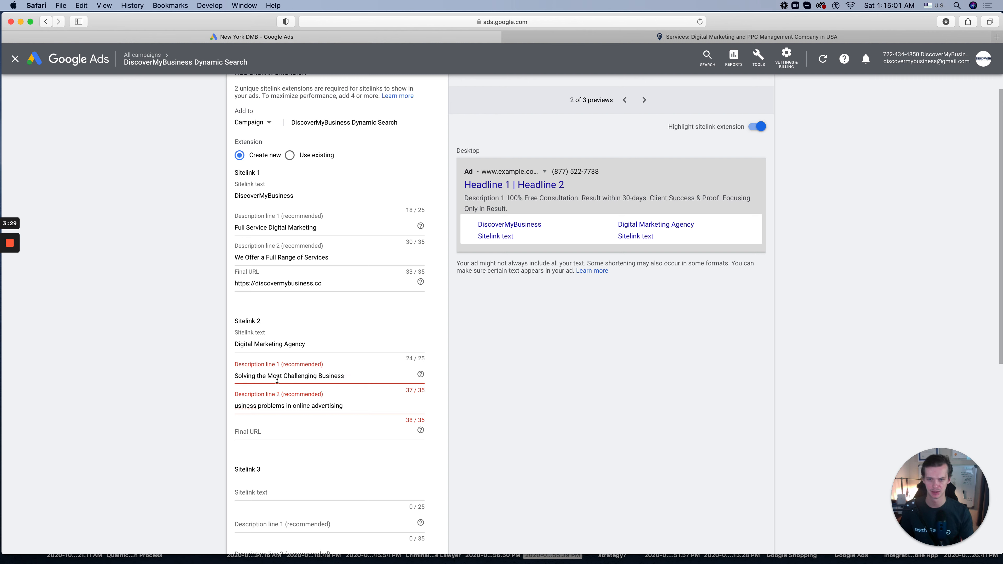
# Step: Change the opening of Sitelink 2's description line 1 to "We Solve"
pyautogui.doubleClick(258, 375)
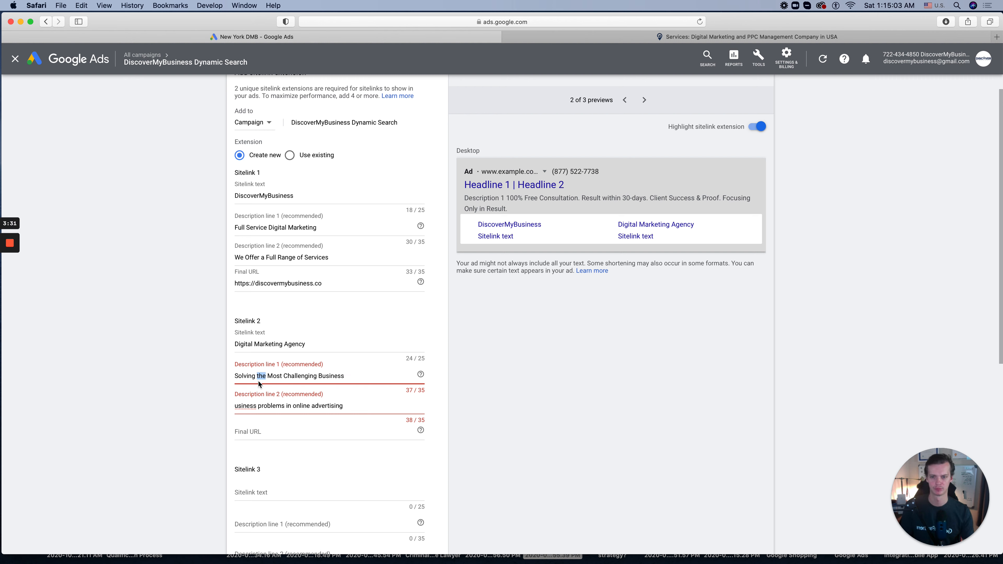
pyautogui.click(234, 376)
pyautogui.write('W')
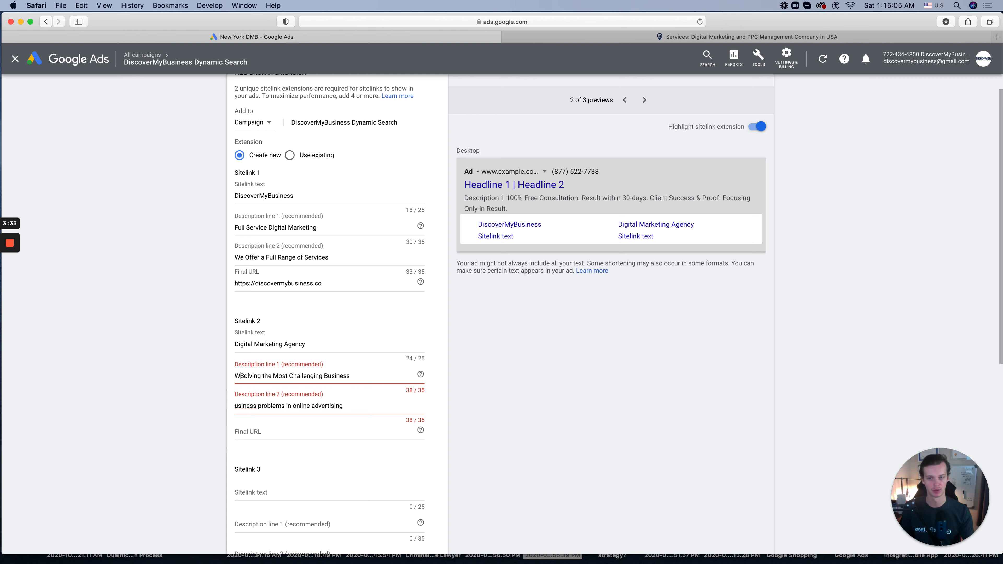
pyautogui.write('e')
pyautogui.hotkey('alt', 'Right')
pyautogui.press('BackSpace')
pyautogui.press('BackSpace')
pyautogui.press('BackSpace')
pyautogui.write('e')
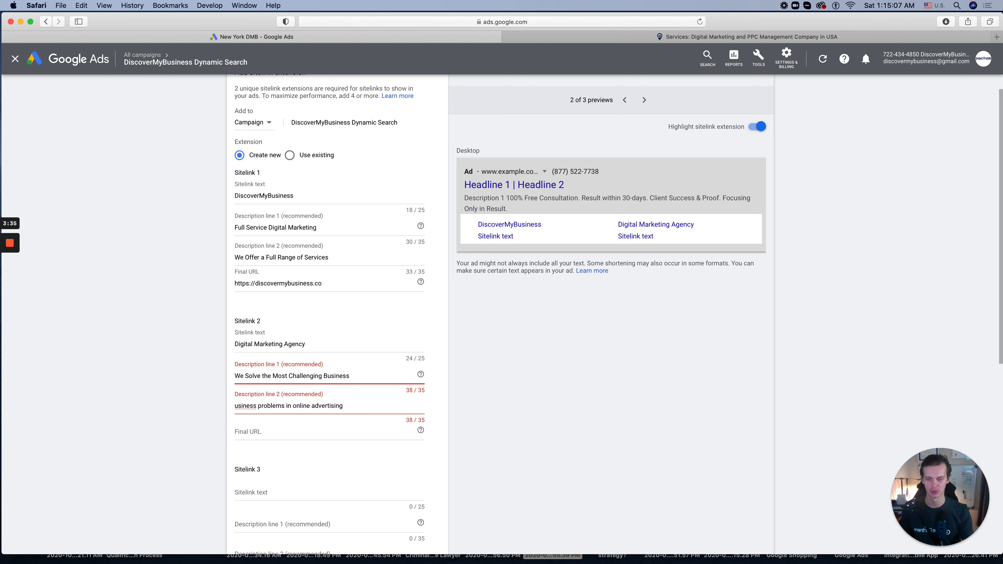
# Step: Correct the first two words of Sitelink 2's description line 2 to "Business Problems"
pyautogui.doubleClick(341, 376)
pyautogui.click(235, 406)
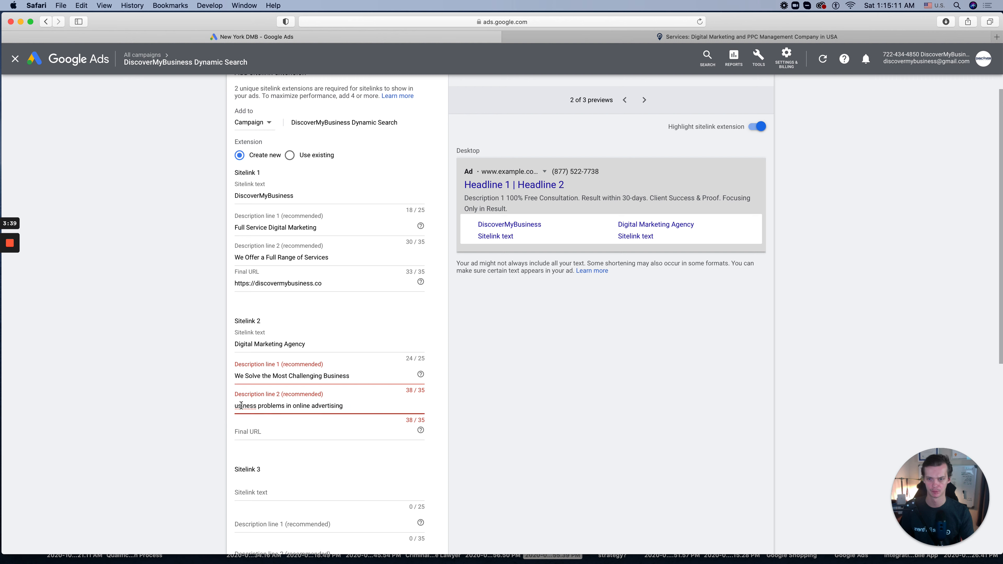
pyautogui.write('B')
pyautogui.hotkey('alt', 'Right')
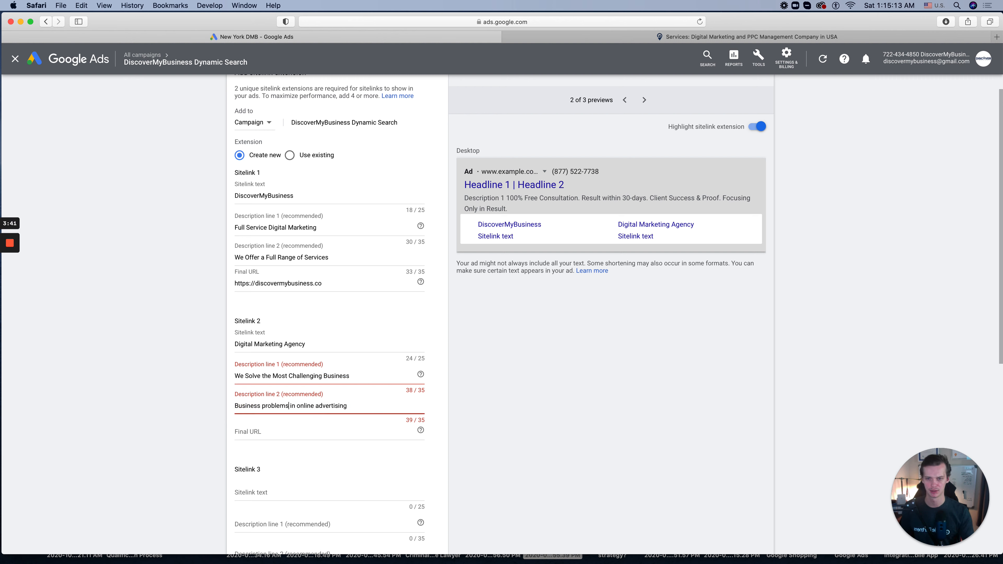
pyautogui.press('BackSpace')
pyautogui.write('P')
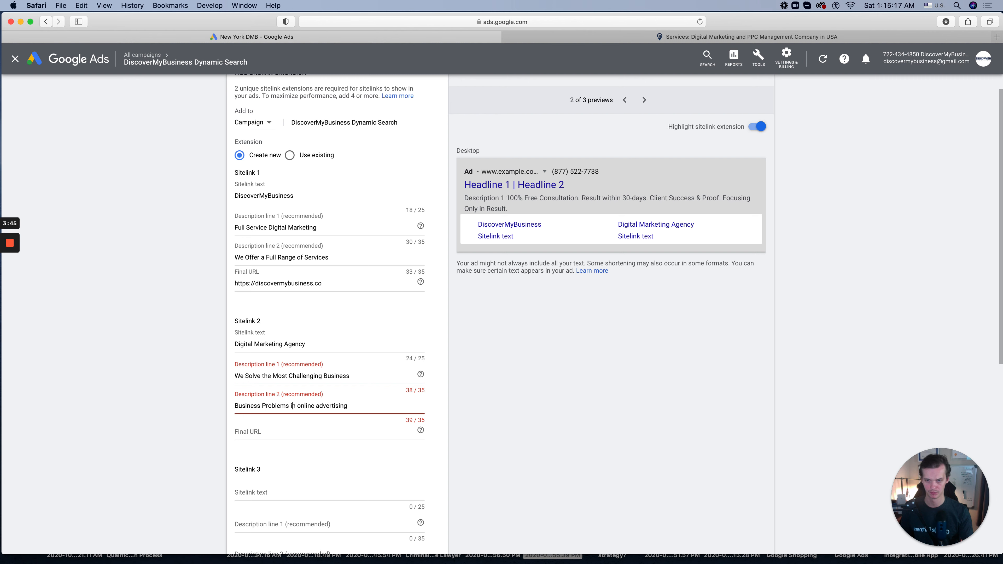
# Step: Remove "advertising" from Sitelink 2's description line 2 and make it end with "in Online Space"
pyautogui.press('BackSpace')
pyautogui.press('BackSpace')
pyautogui.press('BackSpace')
pyautogui.press('BackSpace')
pyautogui.press('BackSpace')
pyautogui.press('BackSpace')
pyautogui.press('BackSpace')
pyautogui.press('BackSpace')
pyautogui.press('BackSpace')
pyautogui.press('BackSpace')
pyautogui.press('BackSpace')
pyautogui.press('BackSpace')
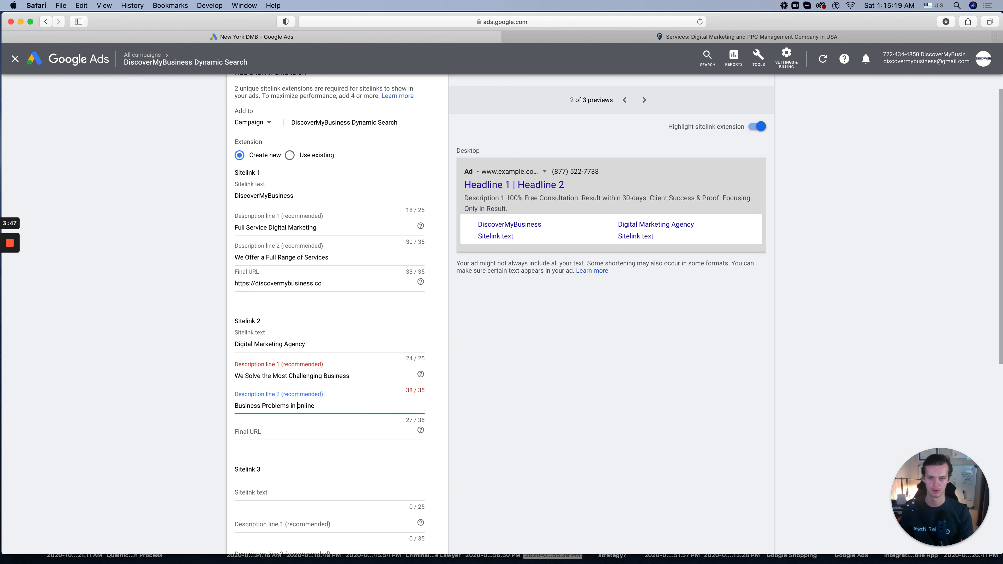
pyautogui.press('BackSpace')
pyautogui.write('O')
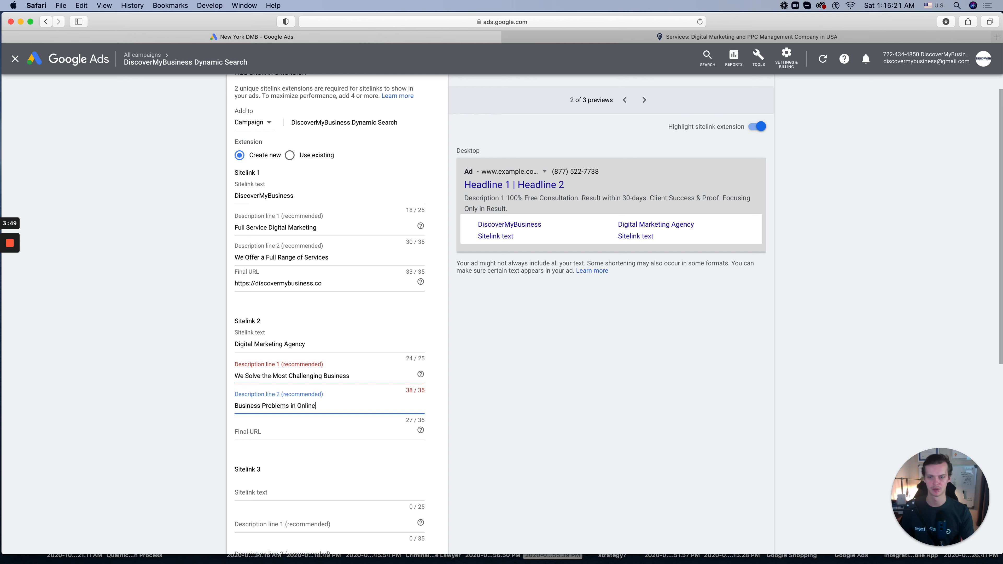
# Step: Shorten Sitelink 2's description line 1 to "Solve the Most Challenging Business" by removing "We"
pyautogui.click(352, 379)
pyautogui.click(246, 376)
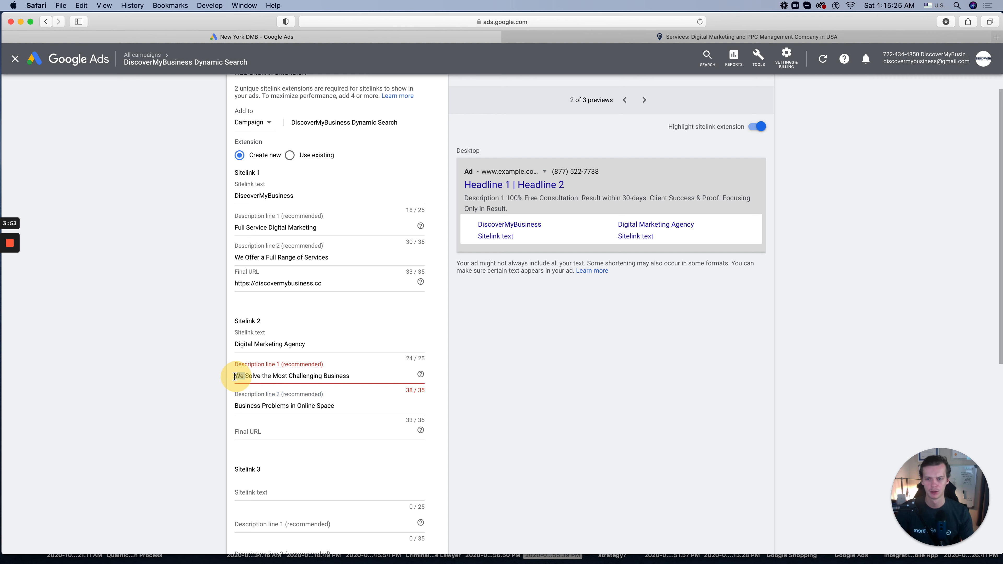
pyautogui.press('BackSpace')
pyautogui.press('BackSpace')
pyautogui.press('BackSpace')
# Step: Copy the website's Services page address and paste it as Sitelink 2's final URL
pyautogui.click(344, 404)
pyautogui.click(276, 432)
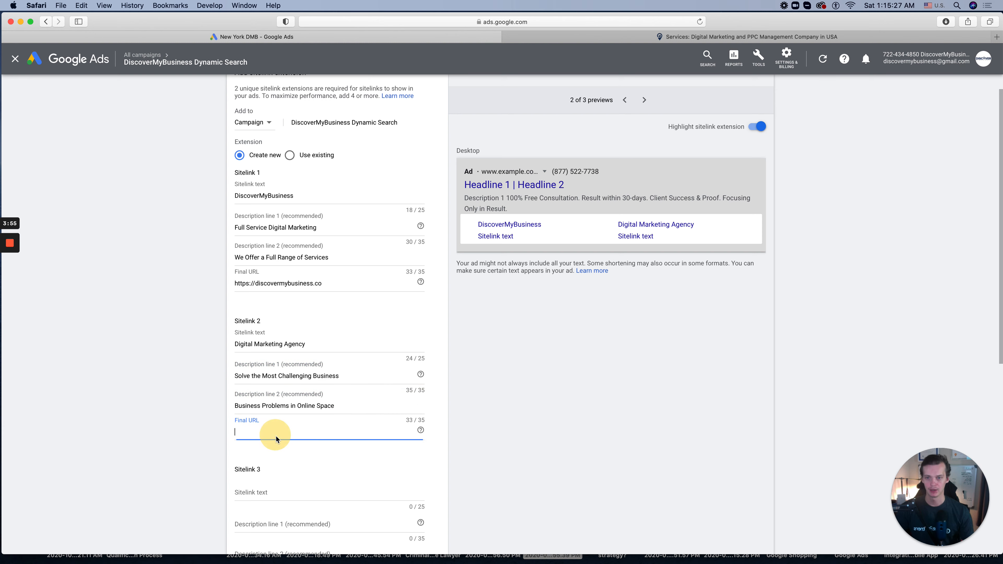
pyautogui.click(657, 33)
pyautogui.click(622, 22)
pyautogui.press('super+c')
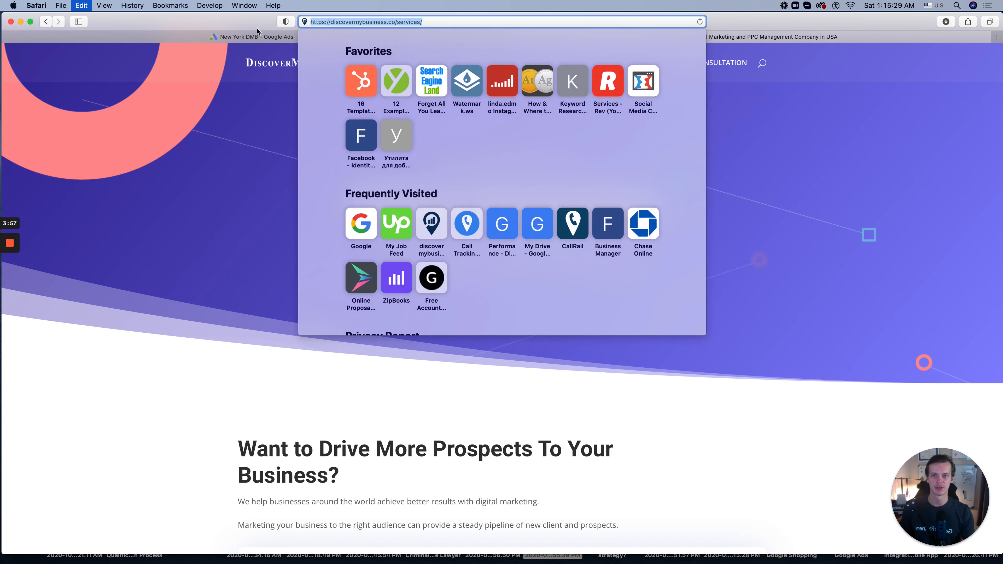
pyautogui.click(217, 36)
pyautogui.press('super+v')
# Step: Check how the sitelinks look in the mobile and desktop ad previews
pyautogui.scroll(-5, 217, 470)
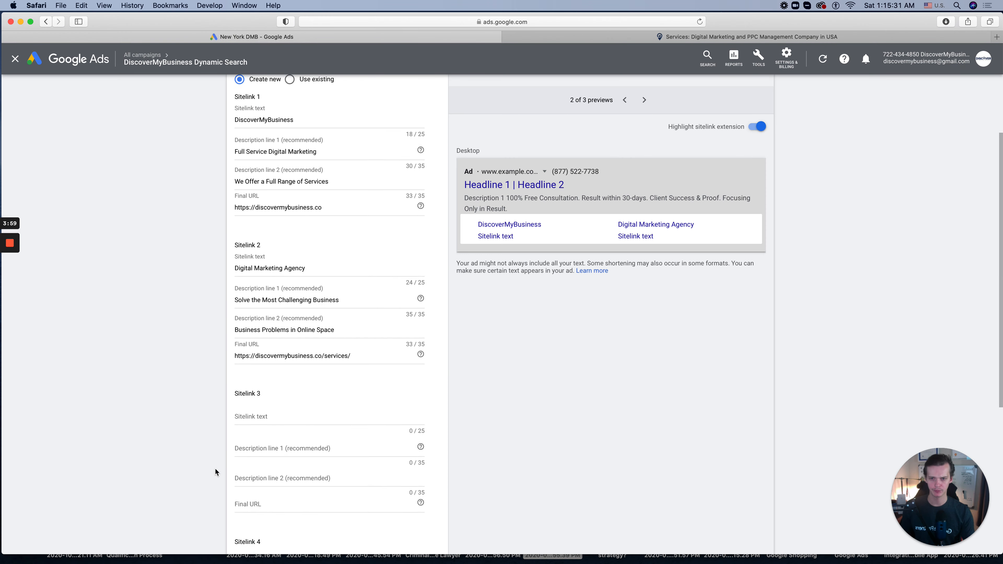
pyautogui.click(624, 101)
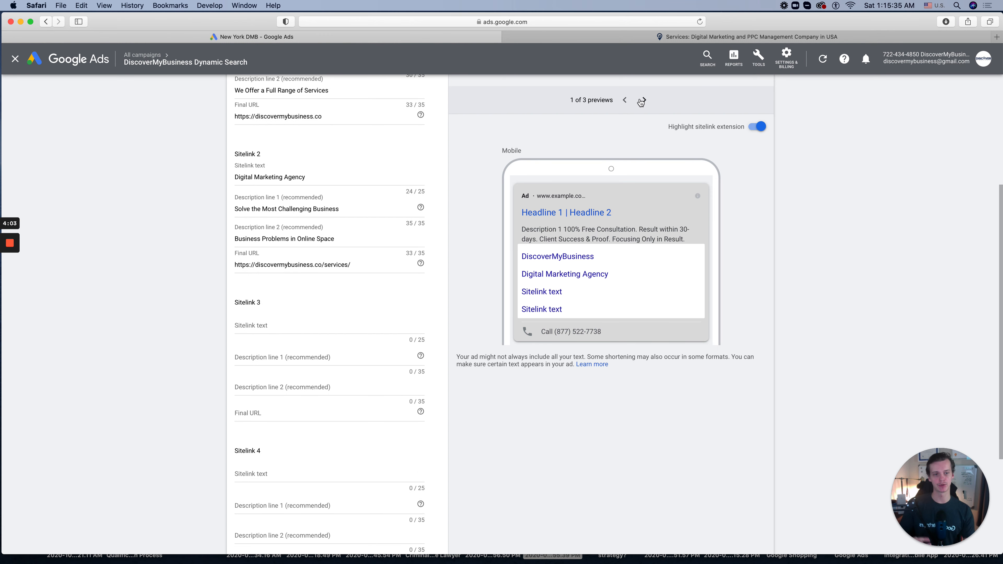
pyautogui.click(643, 101)
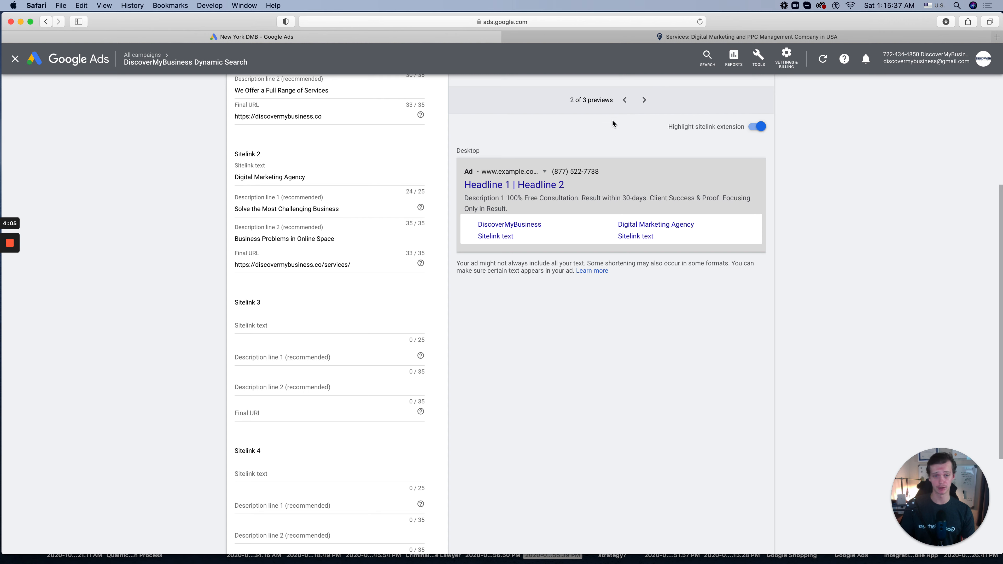
pyautogui.scroll(-3, 346, 344)
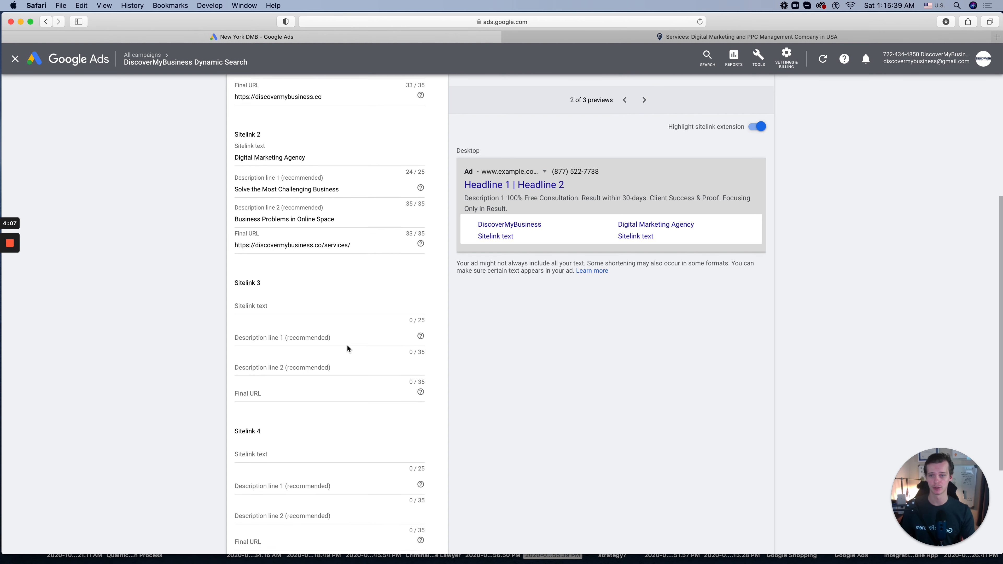
# Step: Open the website's About Us page and copy its "ABOUT US DiscoverMyBusiness" heading
pyautogui.click(655, 33)
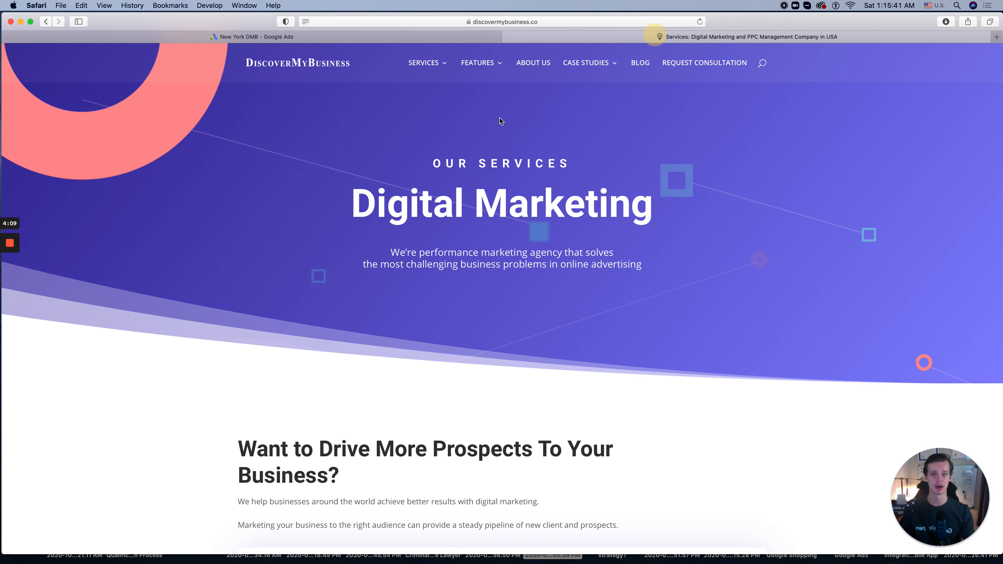
pyautogui.click(526, 70)
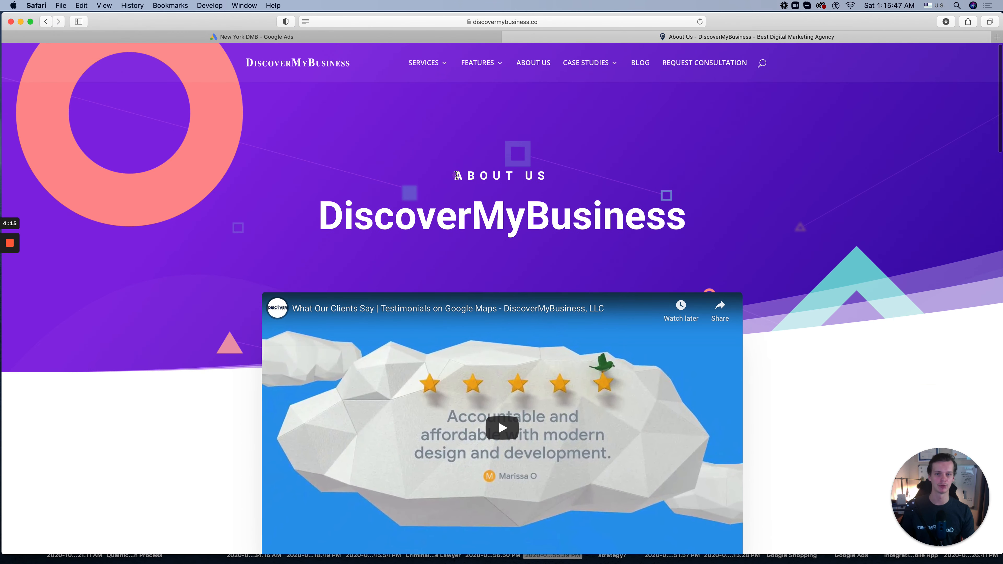
pyautogui.moveTo(468, 179); pyautogui.dragTo(739, 219)
# Step: Return to the Google Ads form and paste the copied heading as Sitelink 3's text
pyautogui.click(395, 37)
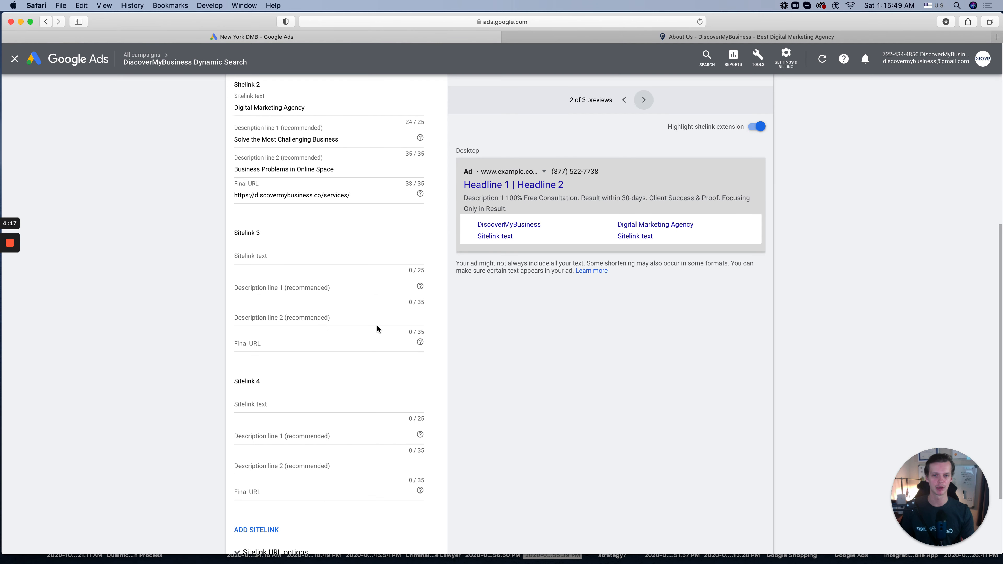
pyautogui.click(256, 256)
pyautogui.press('super+v')
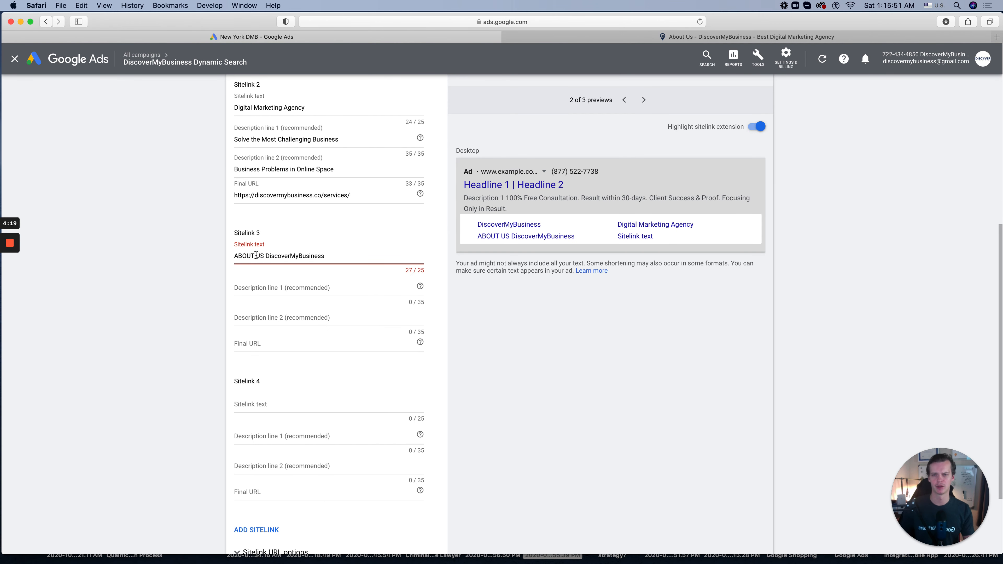
# Step: Replace Sitelink 3's text with "About Our Agency"
pyautogui.press('super+a')
pyautogui.press('BackSpace')
pyautogui.write('A')
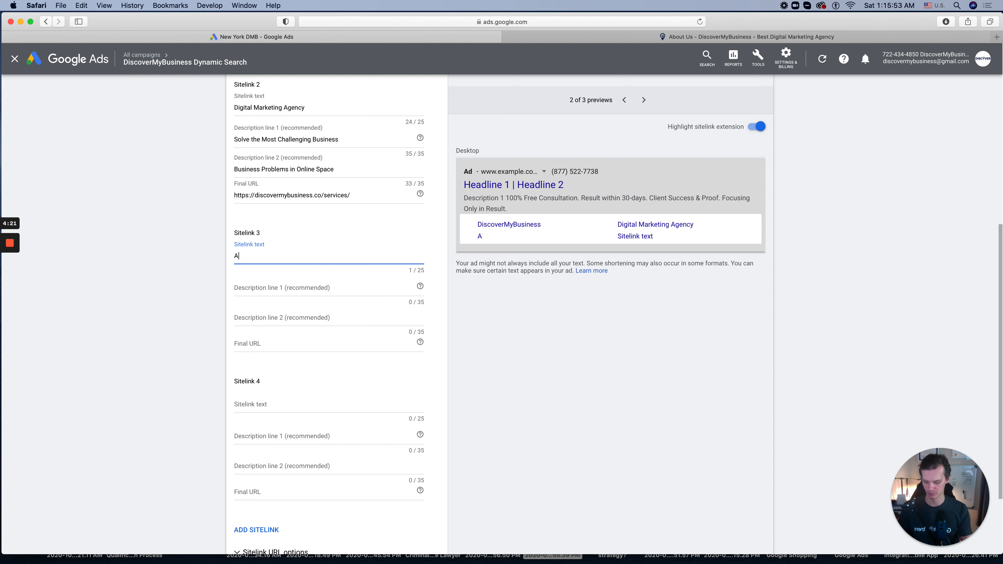
pyautogui.write('bout Our Team')
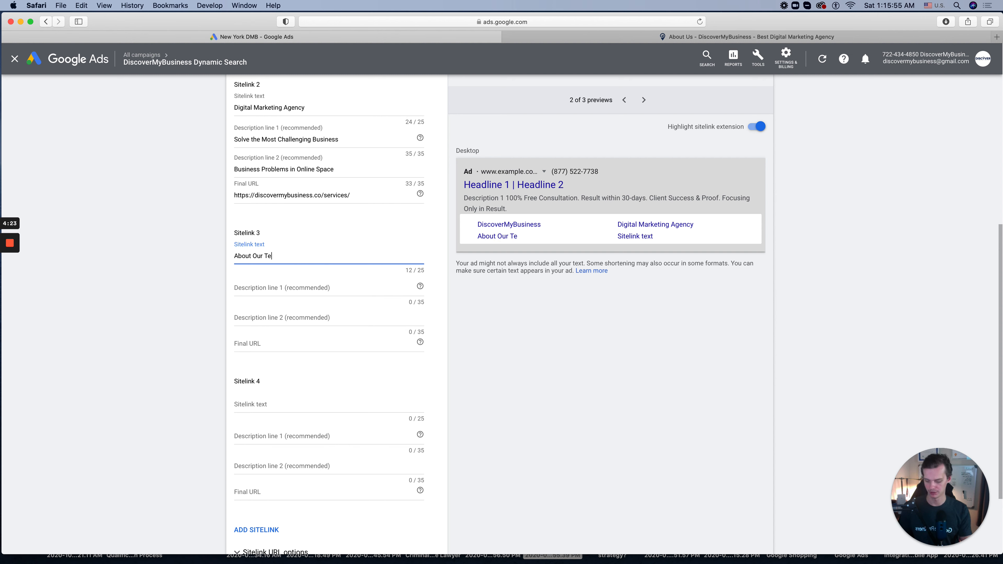
pyautogui.press('BackSpace')
pyautogui.press('BackSpace')
pyautogui.press('BackSpace')
pyautogui.press('BackSpace')
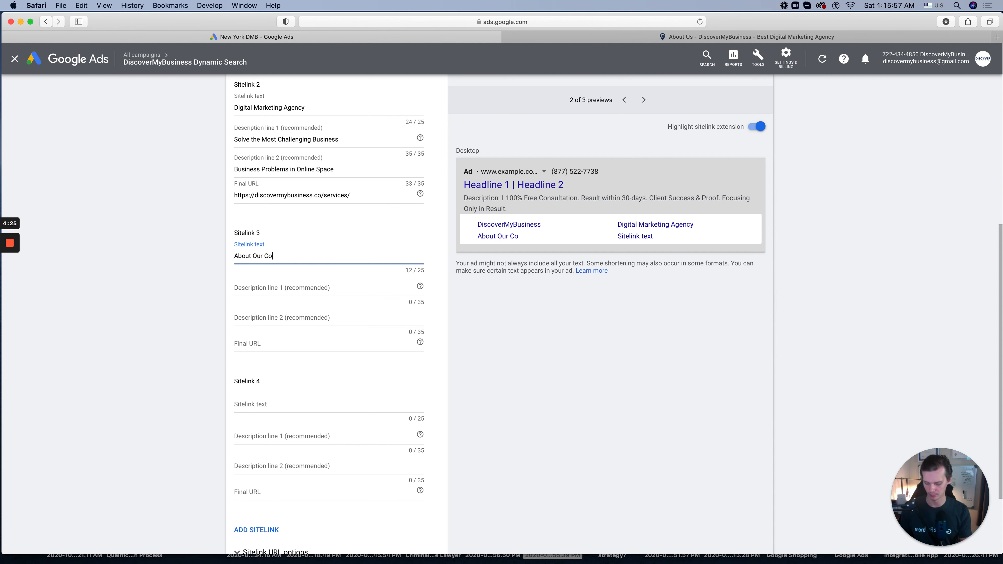
pyautogui.press('BackSpace')
pyautogui.press('BackSpace')
pyautogui.write('Agency')
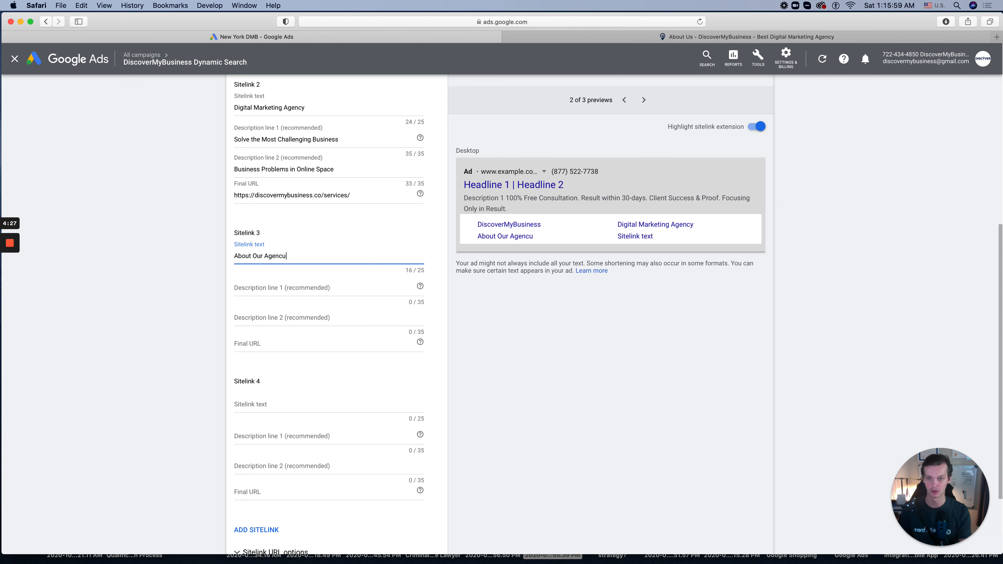
# Step: Copy the website's About Us page address and paste it as Sitelink 3's final URL
pyautogui.click(284, 287)
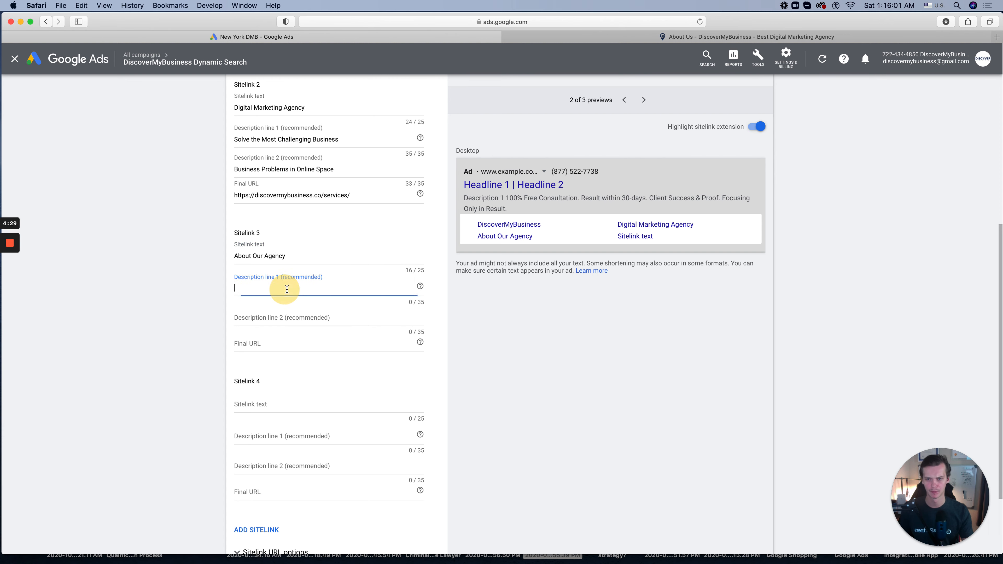
pyautogui.click(683, 37)
pyautogui.click(600, 20)
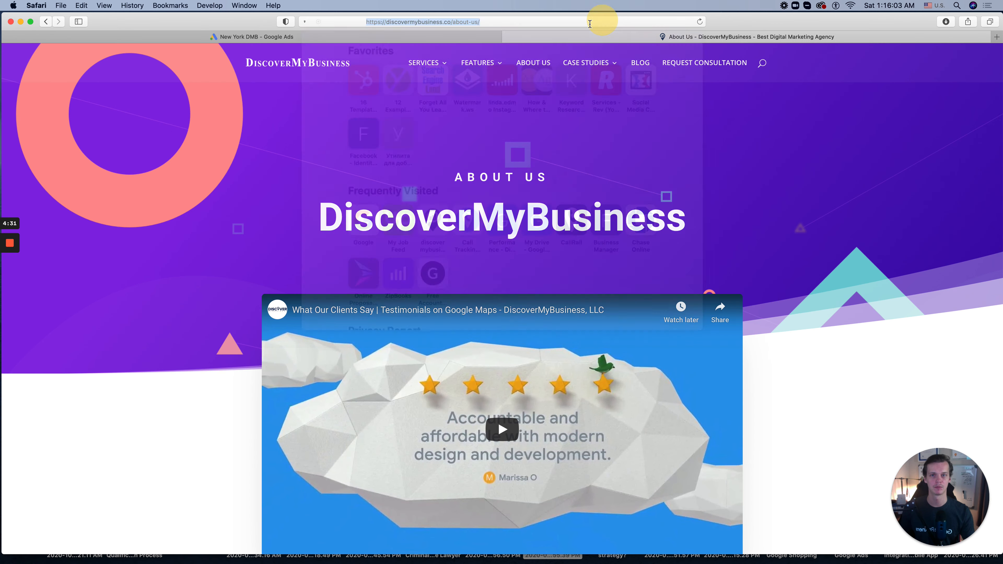
pyautogui.click(257, 37)
pyautogui.click(258, 344)
pyautogui.press('super+v')
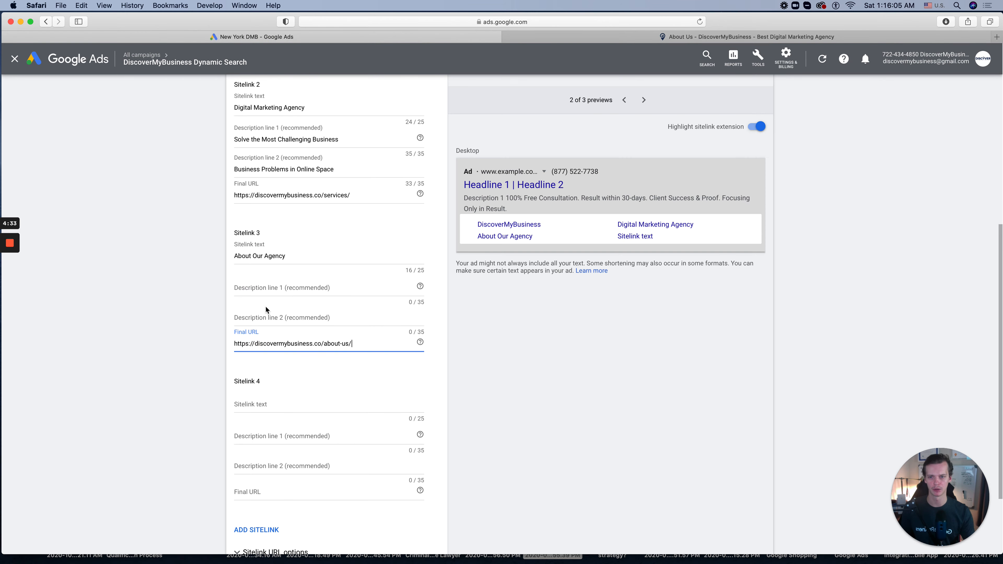
# Step: Copy "Centered Around Learning & Growing With Your Users" from the About Us page heading and return to the Google Ads form
pyautogui.click(264, 287)
pyautogui.click(754, 39)
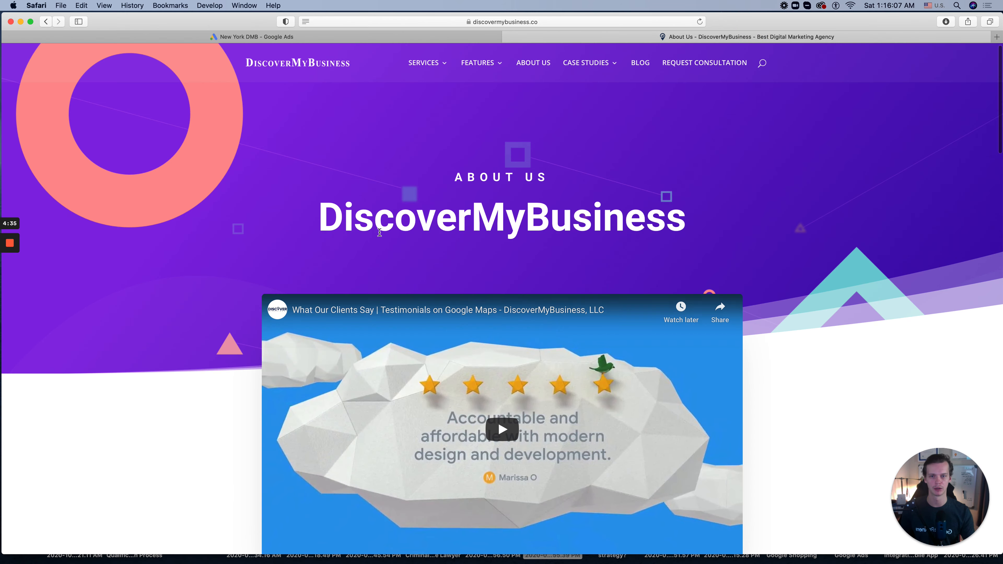
pyautogui.scroll(-10, 383, 236)
pyautogui.scroll(6, 384, 235)
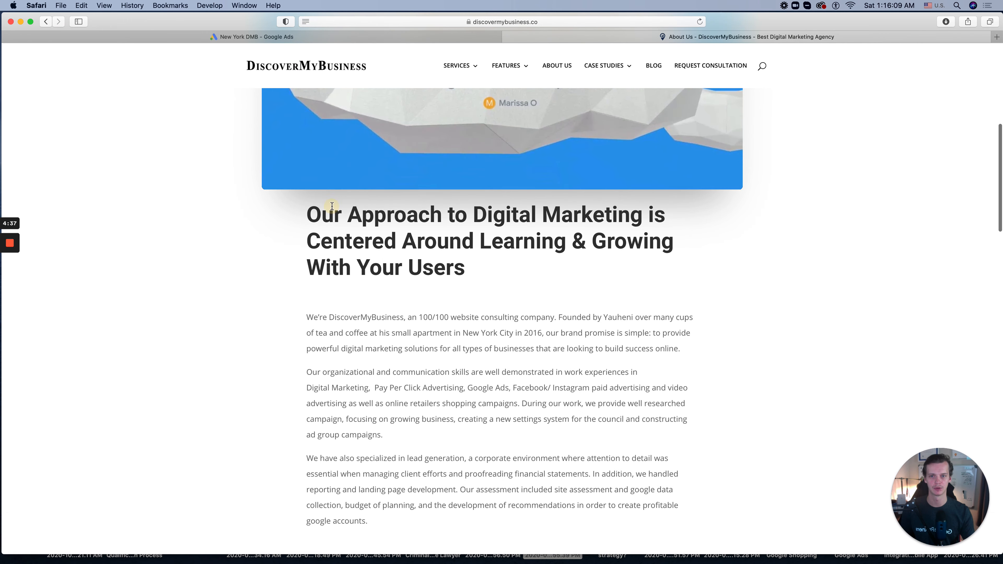
pyautogui.moveTo(308, 215); pyautogui.dragTo(503, 250)
pyautogui.moveTo(312, 238); pyautogui.dragTo(540, 270)
pyautogui.press('super+c')
pyautogui.click(391, 37)
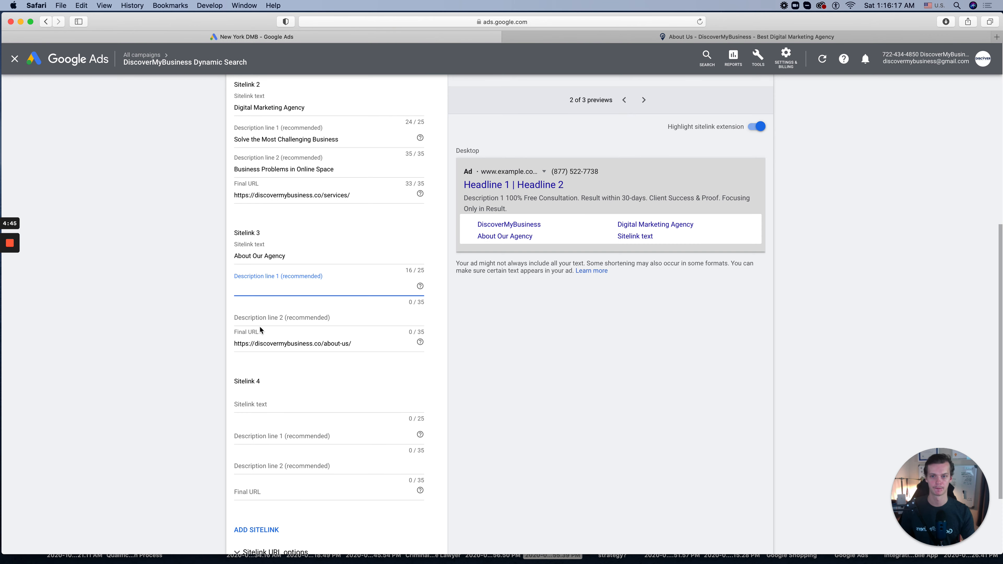
# Step: Set Sitelink 3's description line 1 to "Our Approach Centered Around", using the copied heading and removing its remaining words
pyautogui.write('Our A')
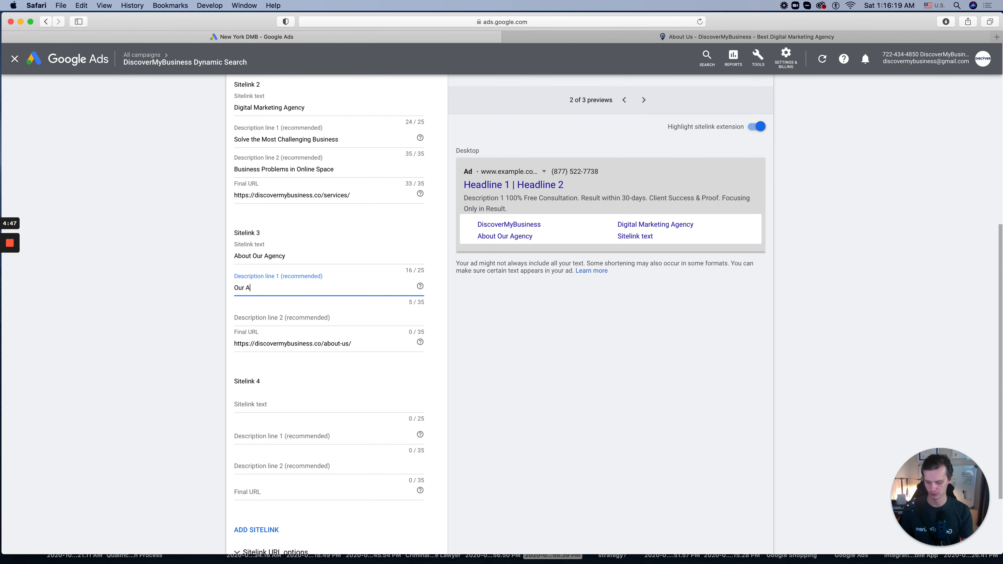
pyautogui.write('pproach')
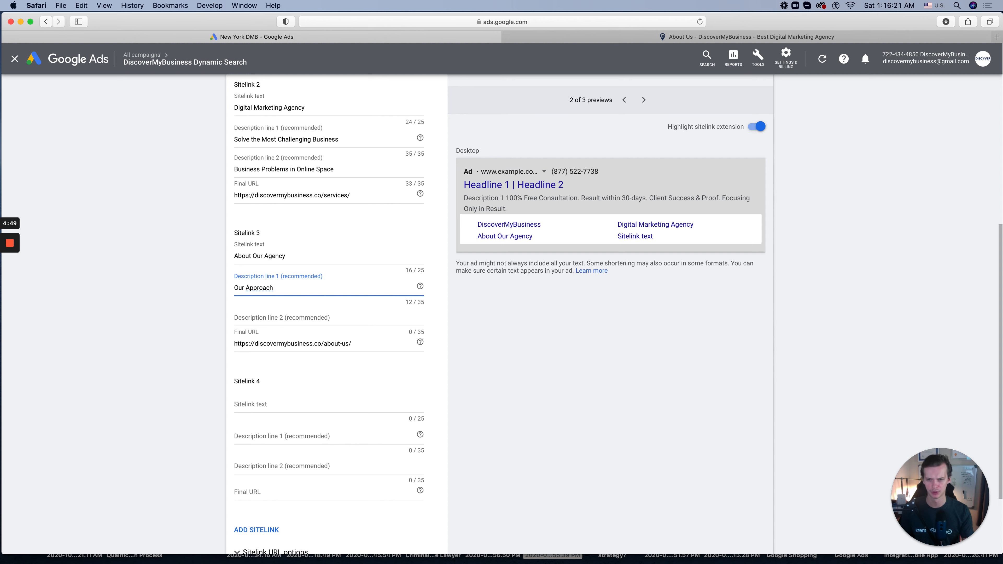
pyautogui.press('super+v')
pyautogui.moveTo(268, 287); pyautogui.dragTo(192, 287)
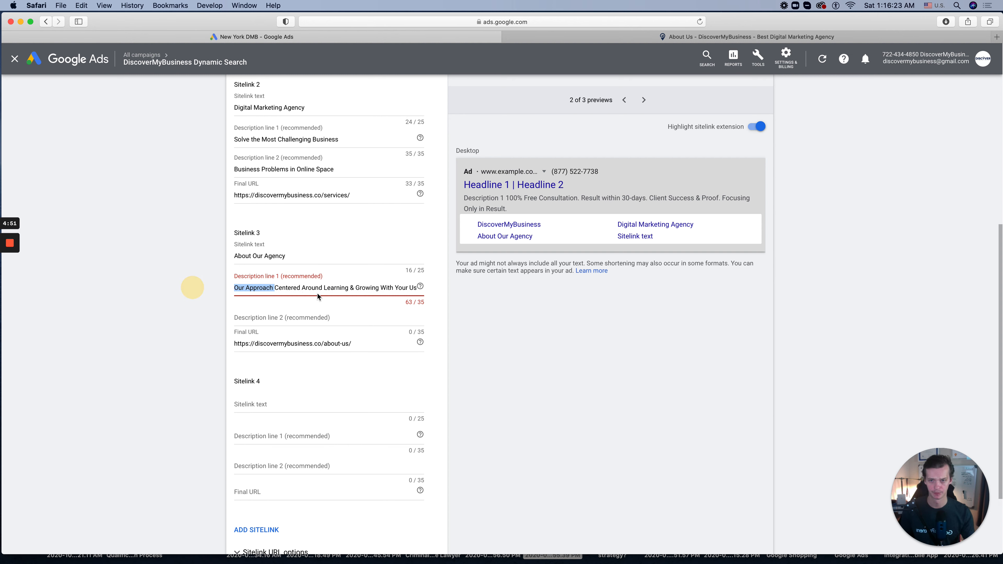
pyautogui.click(298, 288)
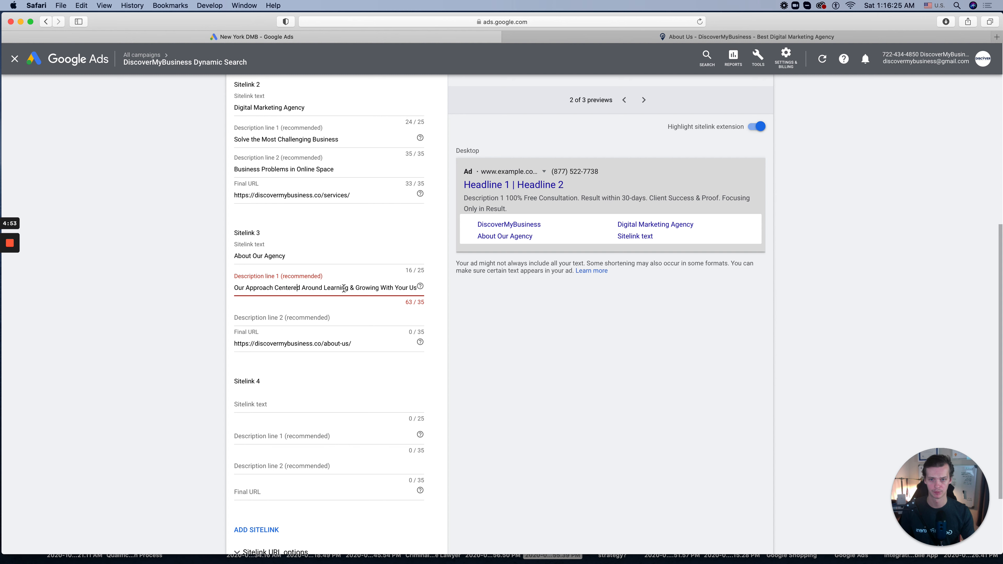
pyautogui.moveTo(350, 288); pyautogui.dragTo(425, 290)
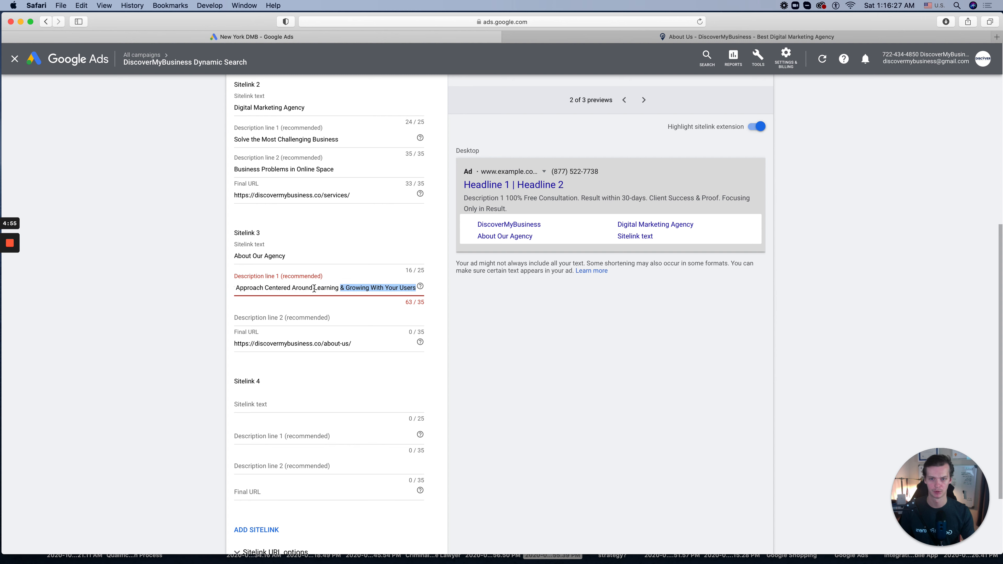
pyautogui.moveTo(314, 288); pyautogui.dragTo(425, 286)
pyautogui.press('BackSpace')
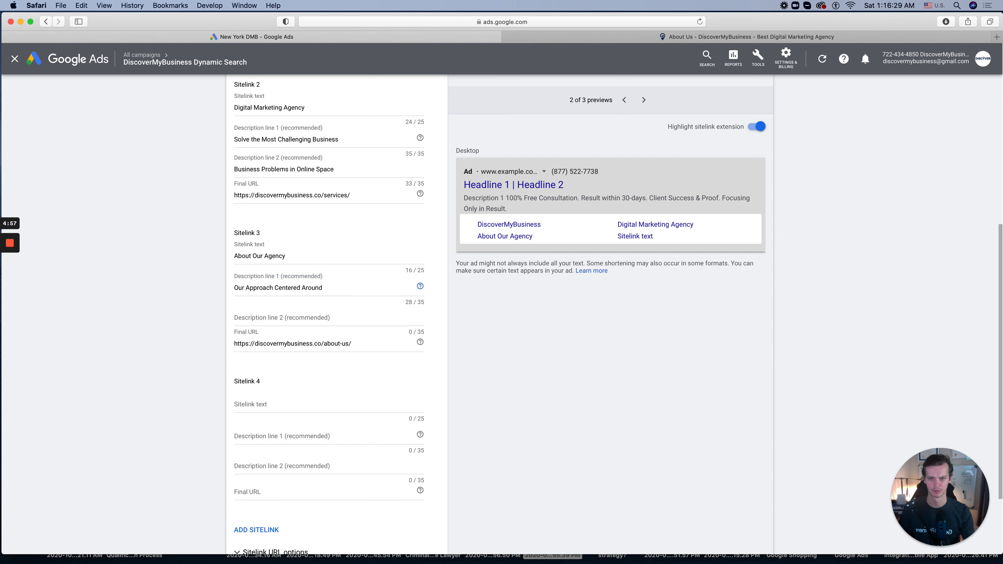
# Step: Set Sitelink 3's description line 2 to "Learning & Growing with Your Users", with a lowercase "with"
pyautogui.press('Tab')
pyautogui.write('Learning & Growing With Your Users')
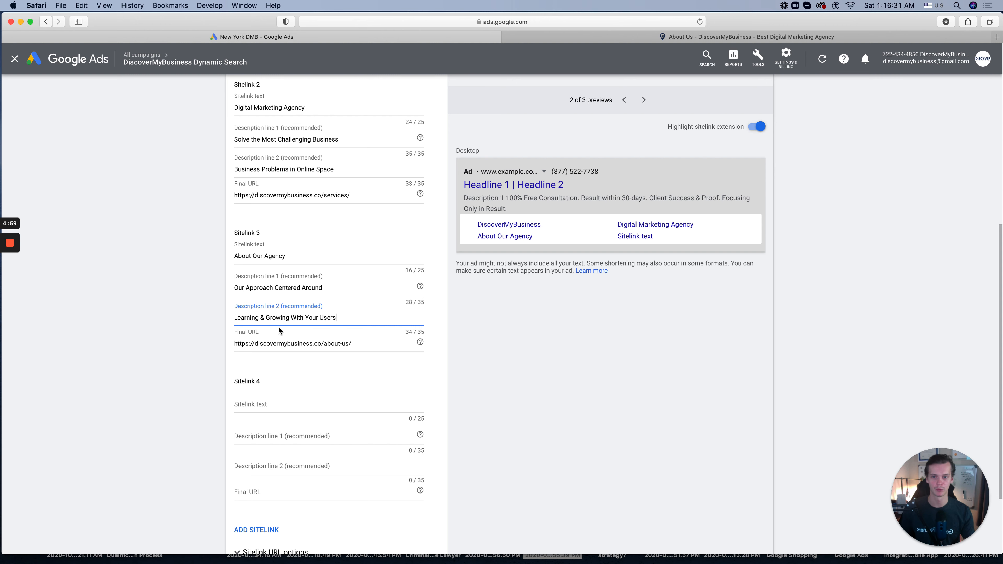
pyautogui.click(289, 317)
pyautogui.press('BackSpace')
pyautogui.write('w')
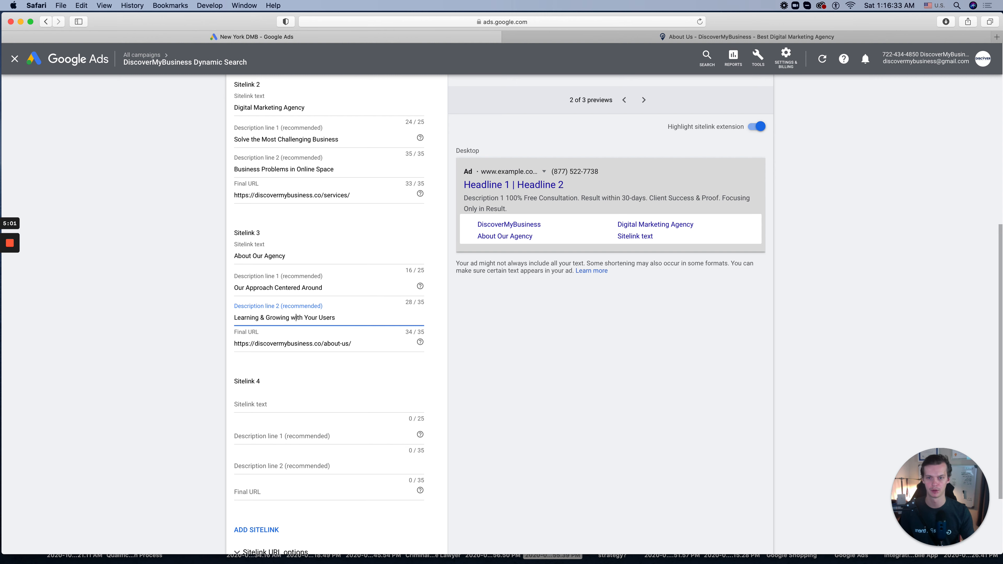
# Step: Check the website's Request Consultation form as a possible target for Sitelink 4, and close it
pyautogui.scroll(-4, 219, 408)
pyautogui.click(289, 330)
pyautogui.click(592, 34)
pyautogui.scroll(3, 634, 79)
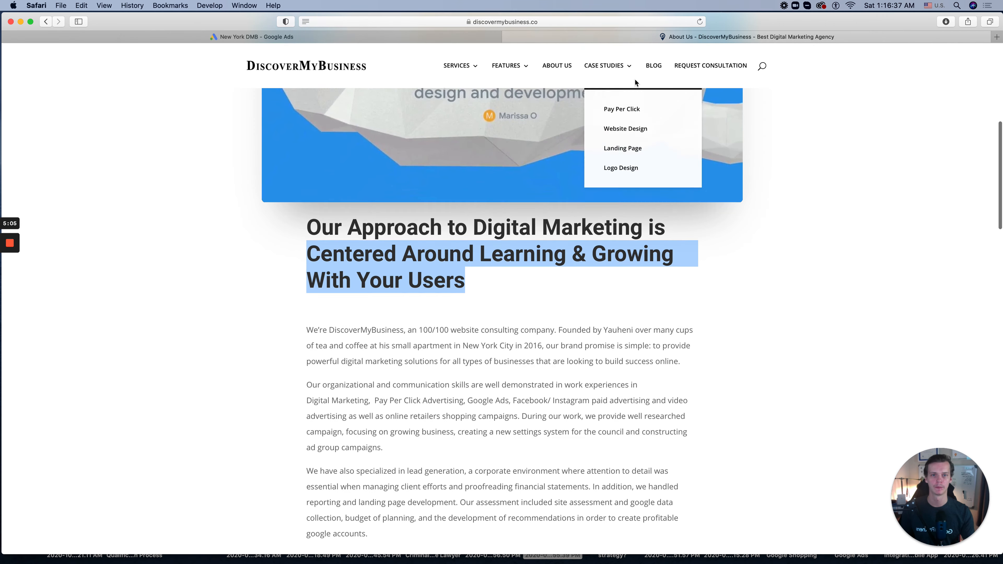
pyautogui.click(695, 67)
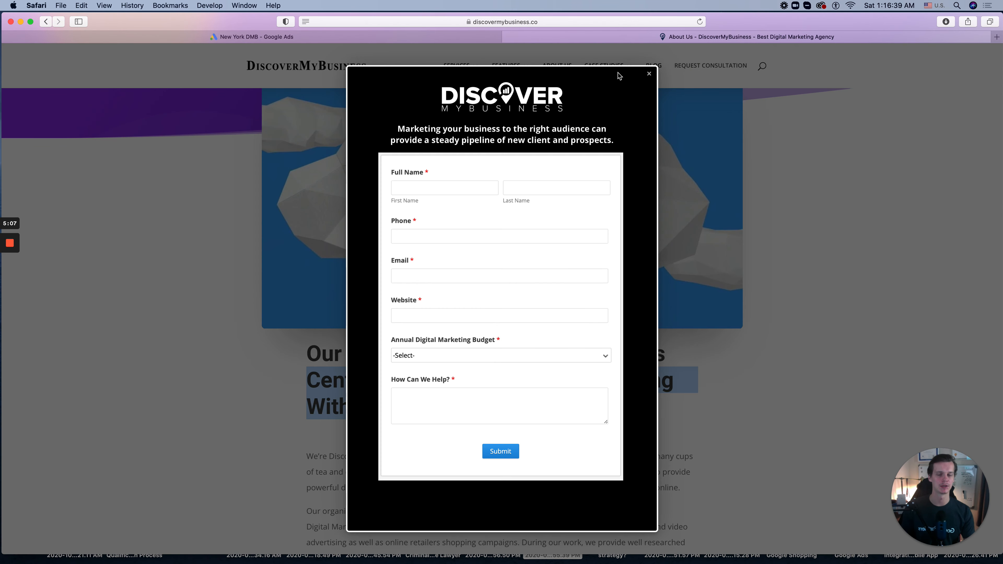
pyautogui.click(648, 75)
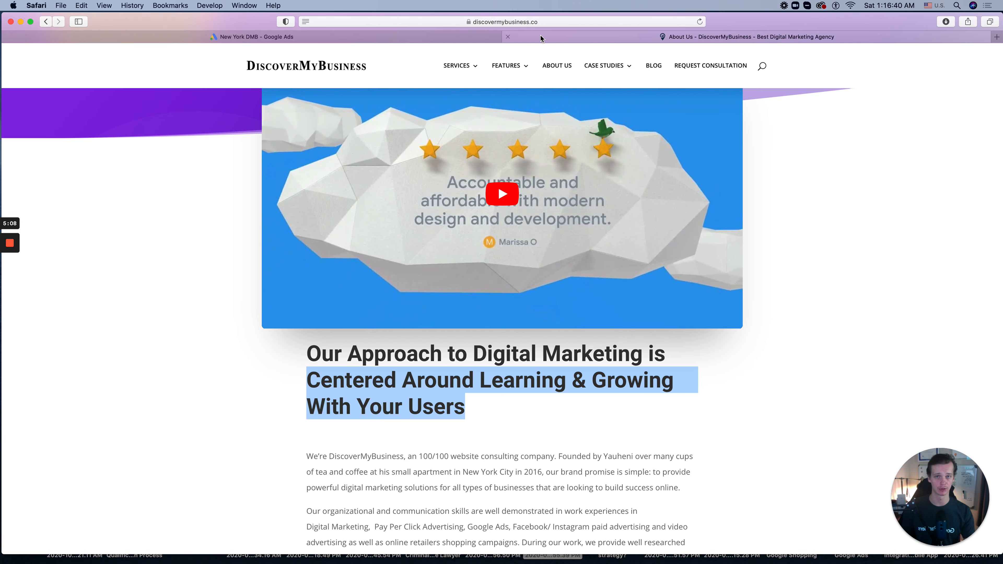
# Step: Open the website's Case Studies page, copy its address and paste it as Sitelink 4's final URL
pyautogui.click(602, 64)
pyautogui.click(561, 25)
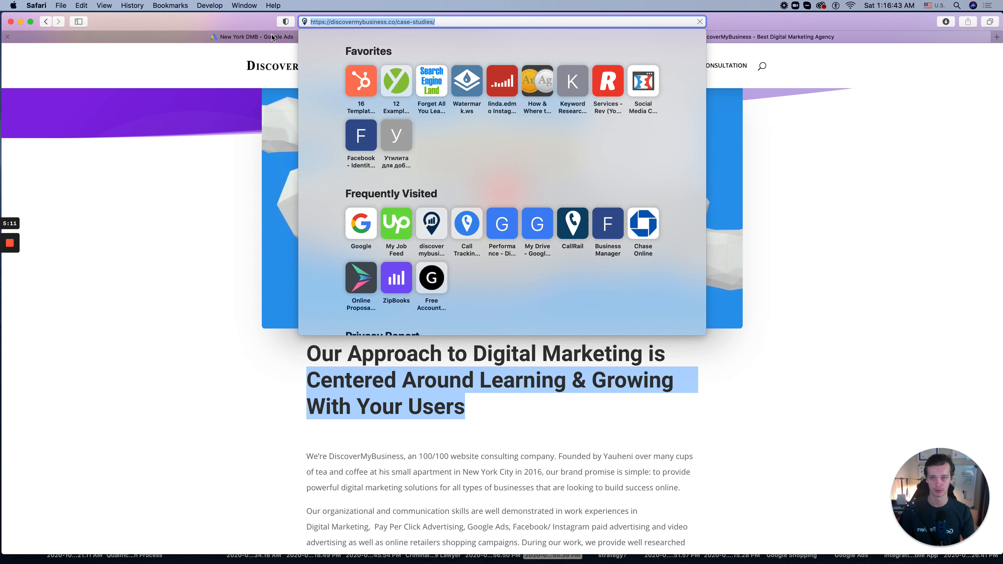
pyautogui.click(253, 36)
pyautogui.click(259, 418)
pyautogui.write('https://discovermybusiness.co/case-studies/')
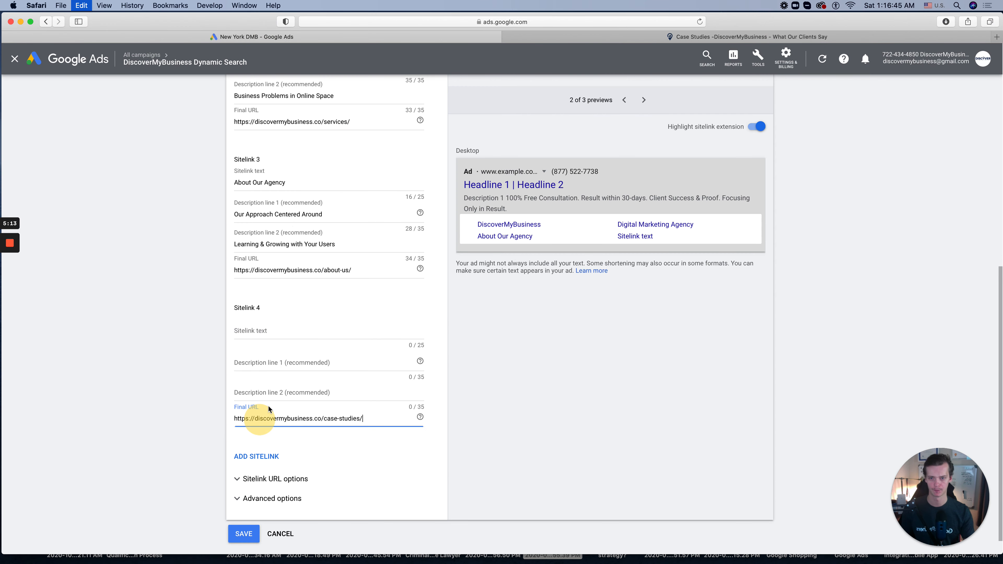
# Step: Set Sitelink 4's text to "Successful Case Studies"
pyautogui.click(270, 329)
pyautogui.write('Case')
pyautogui.press('BackSpace')
pyautogui.press('BackSpace')
pyautogui.press('BackSpace')
pyautogui.press('BackSpace')
pyautogui.press('BackSpace')
pyautogui.write('C')
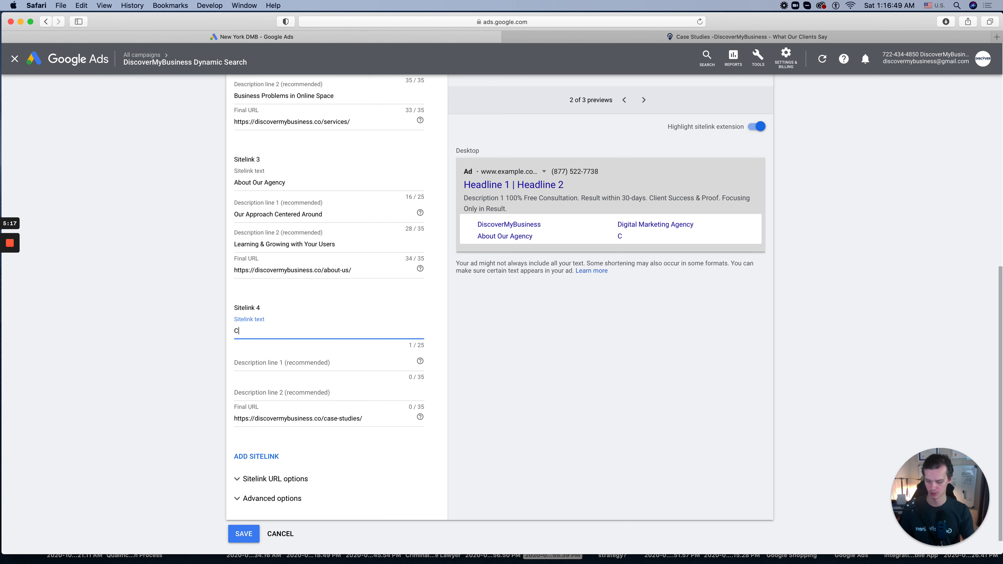
pyautogui.write('ase Studies')
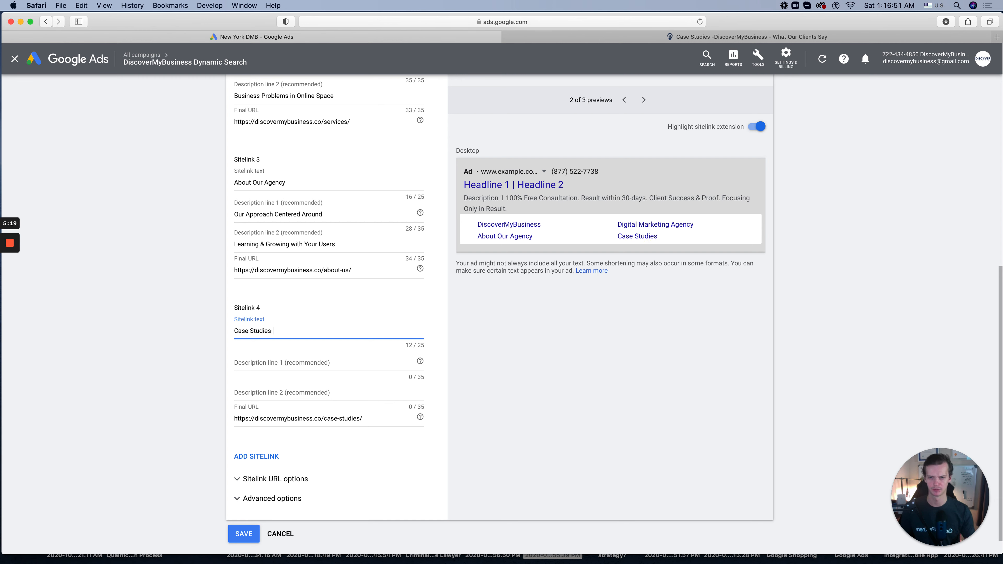
pyautogui.write('Successful')
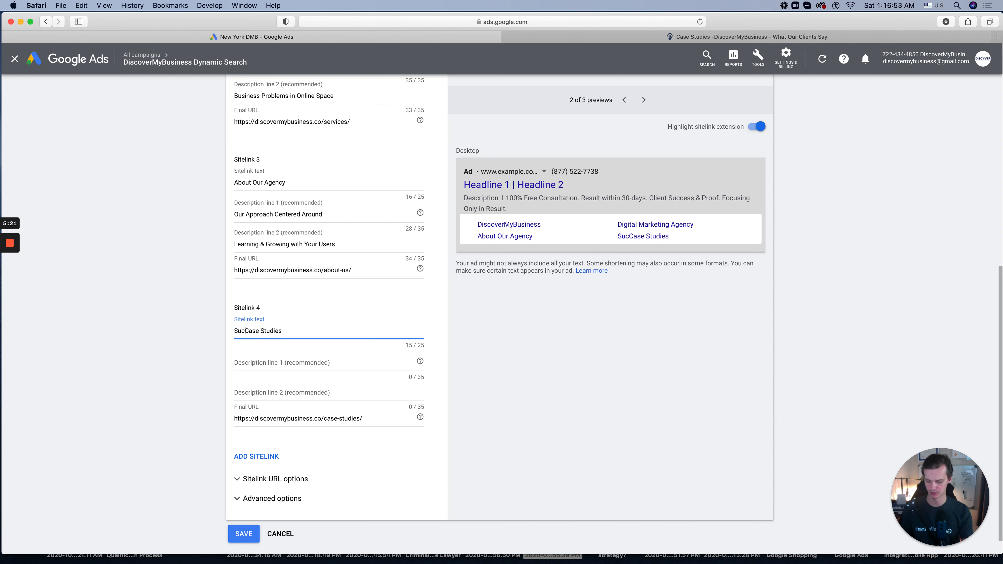
# Step: Copy the tagline under "Check Out Our Portfolio" on the Case Studies page and look through the page's featured projects
pyautogui.click(319, 361)
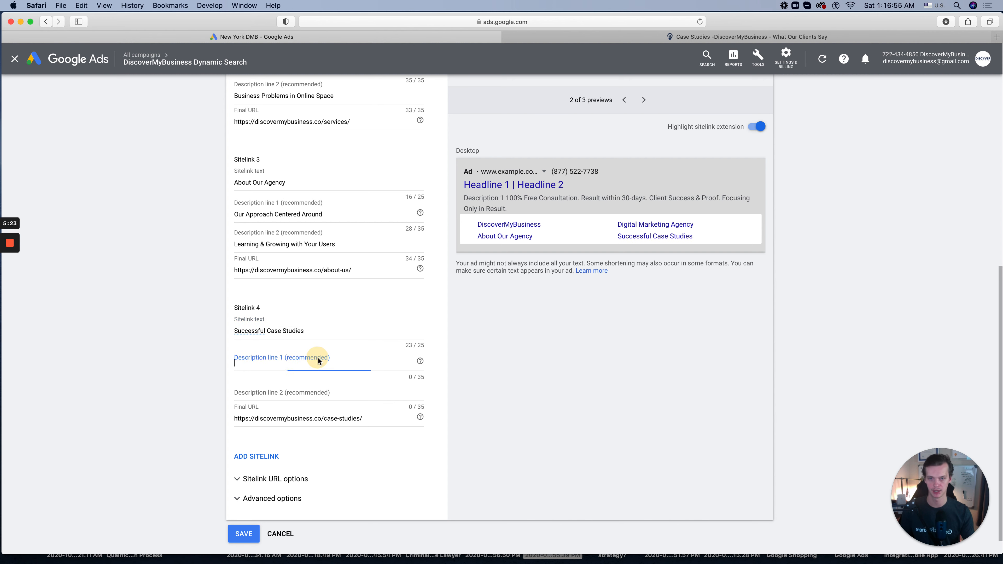
pyautogui.click(680, 37)
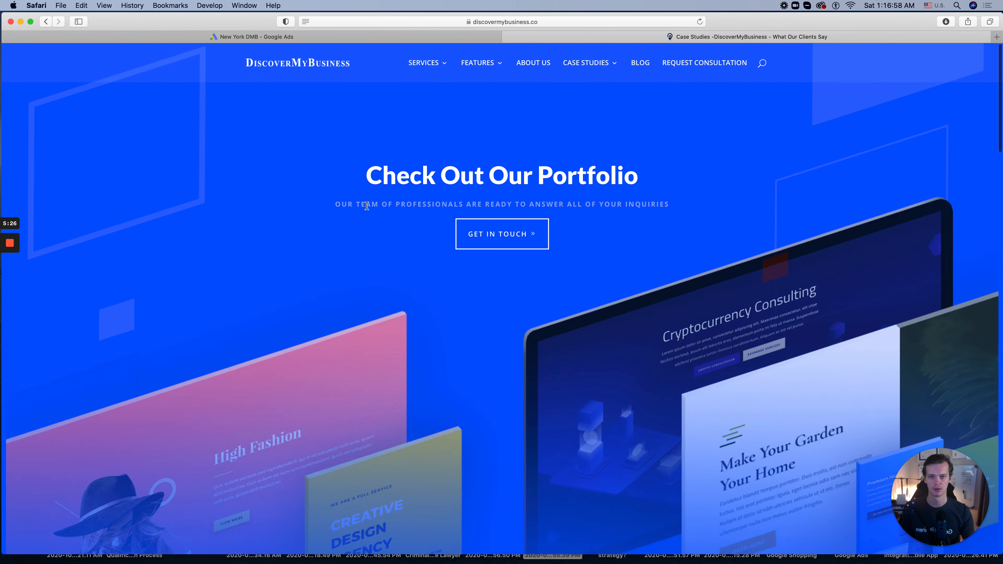
pyautogui.tripleClick(362, 204)
pyautogui.press('super+c')
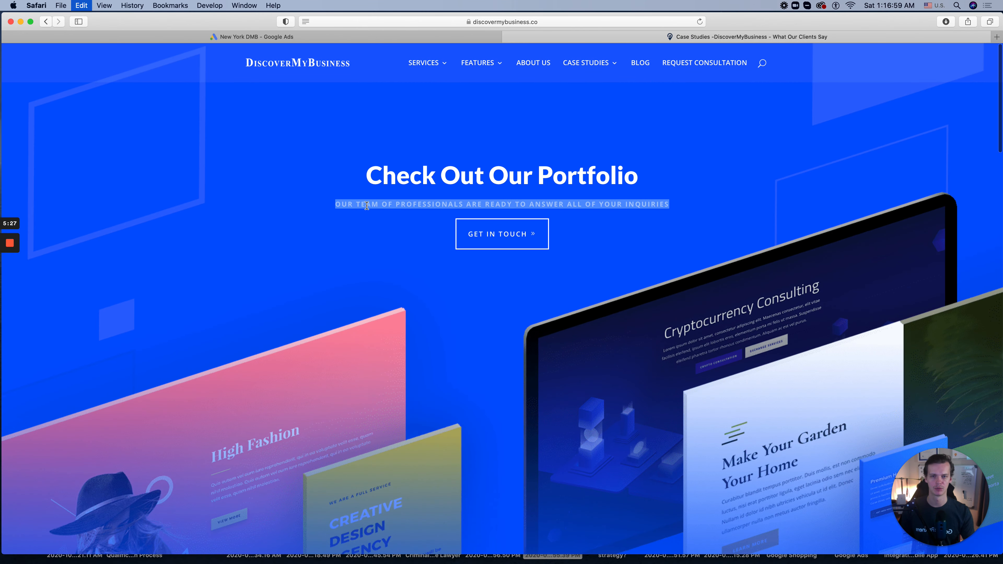
pyautogui.scroll(-10, 409, 212)
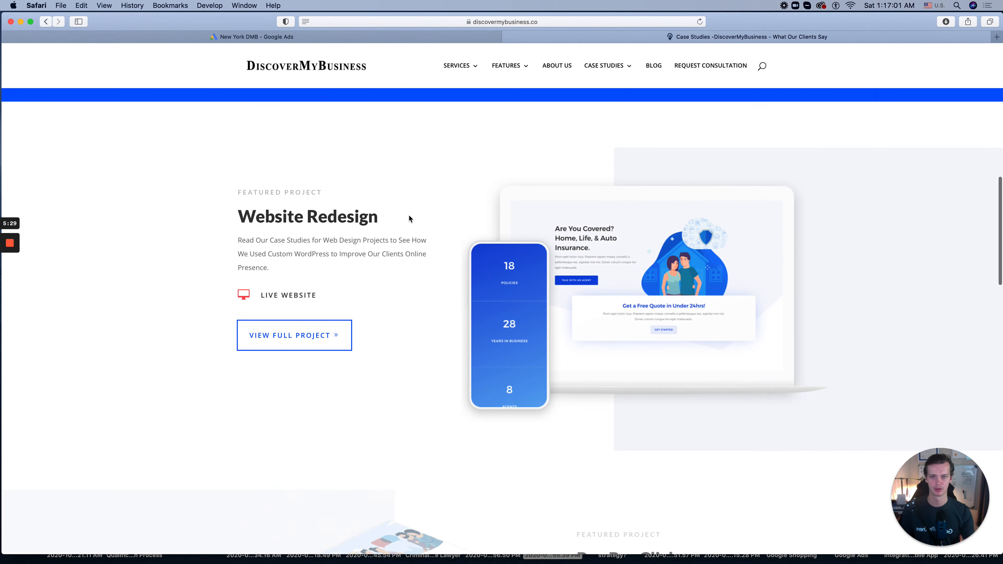
pyautogui.scroll(-6, 409, 216)
pyautogui.scroll(-15, 409, 215)
pyautogui.scroll(20, 409, 215)
pyautogui.rightClick(393, 134)
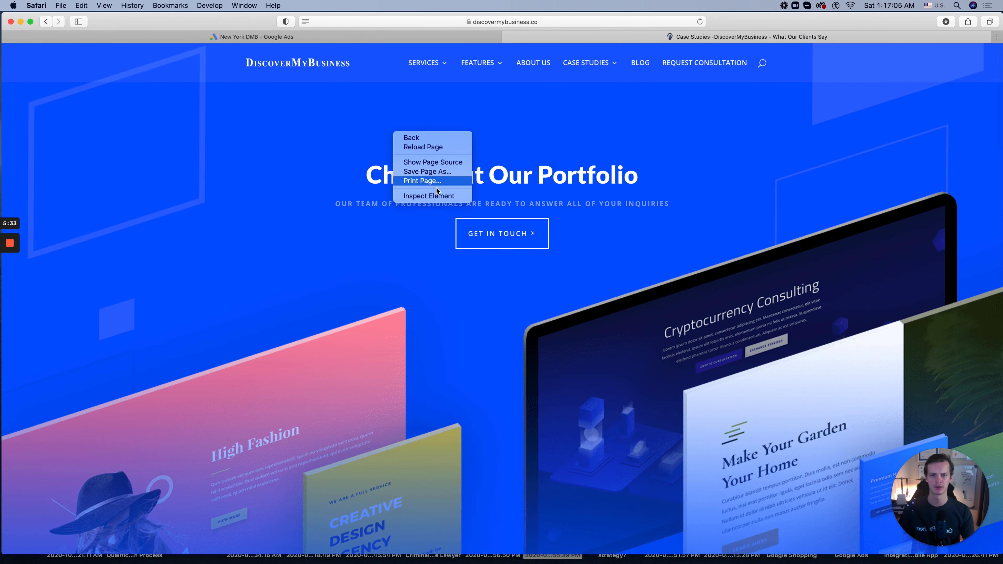
pyautogui.click(202, 149)
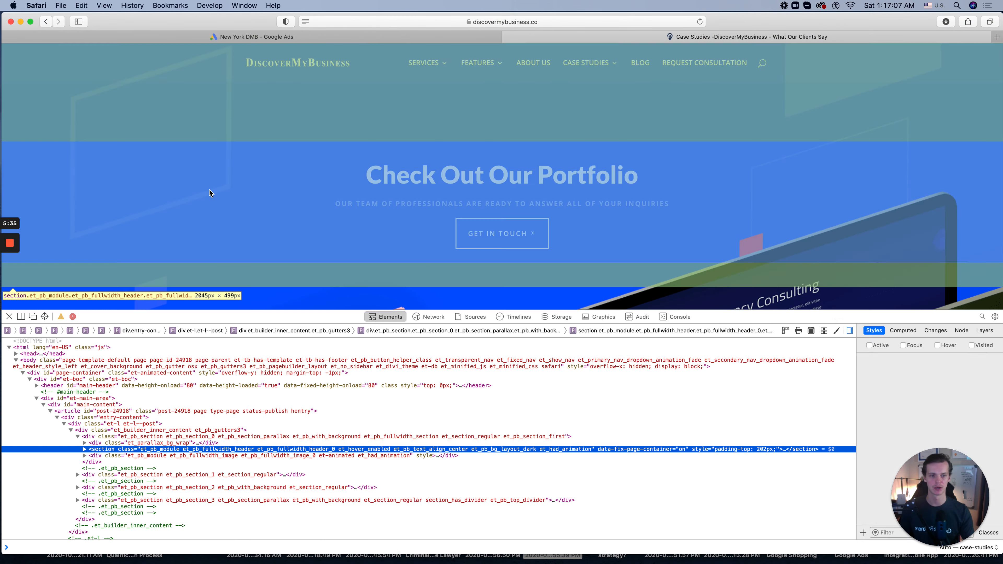
pyautogui.click(17, 360)
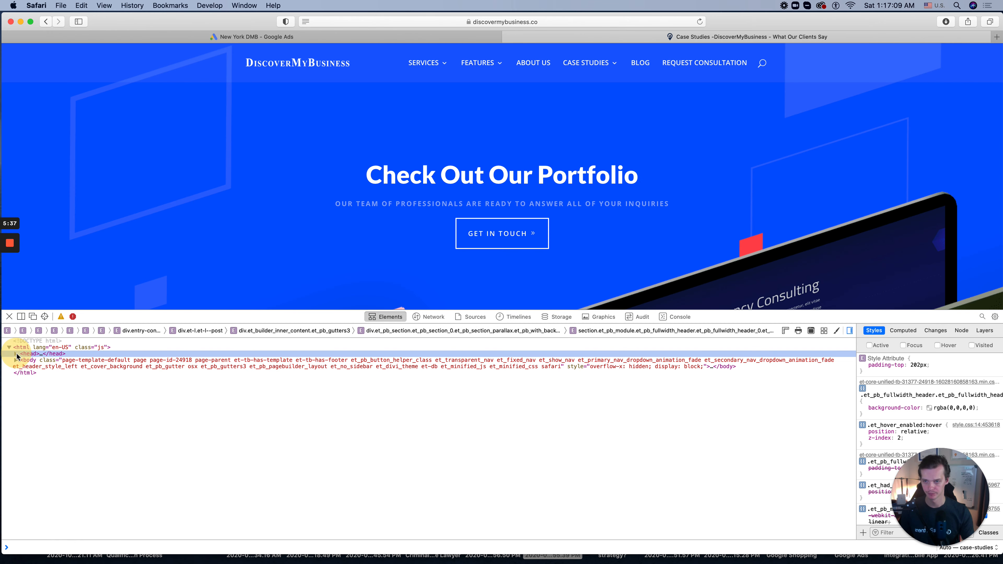
pyautogui.click(16, 353)
pyautogui.click(76, 386)
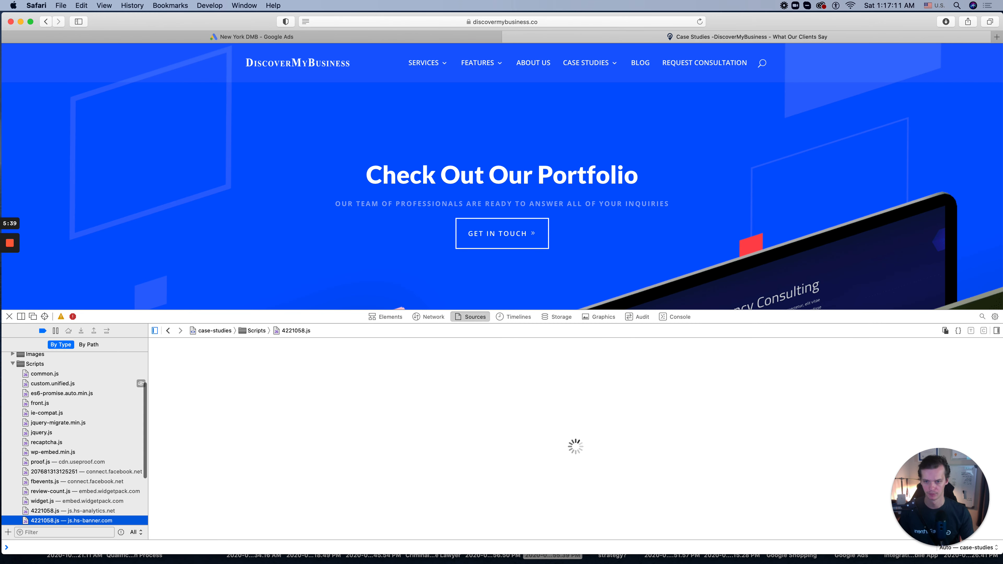
pyautogui.click(10, 305)
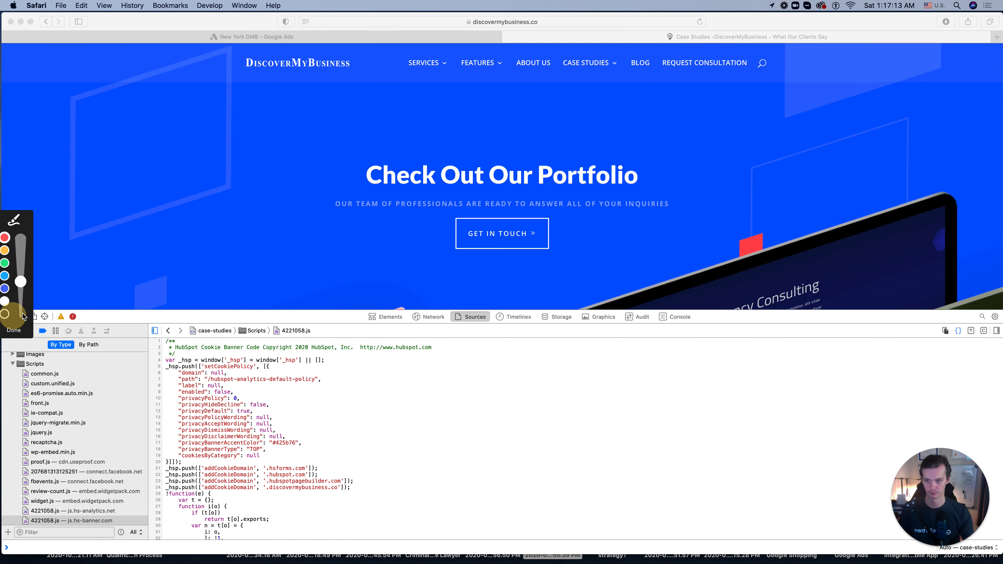
pyautogui.click(115, 271)
pyautogui.click(26, 329)
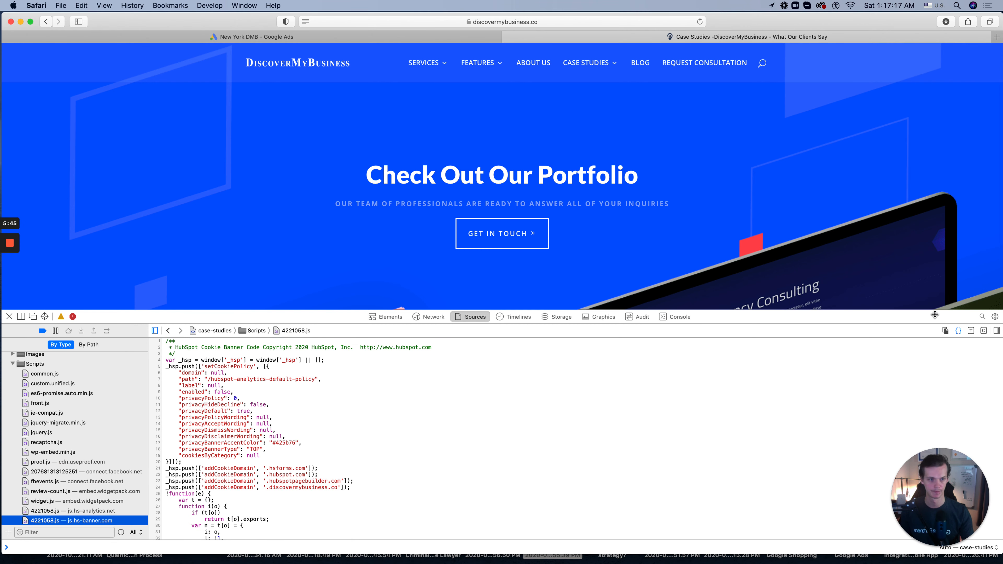
pyautogui.click(67, 301)
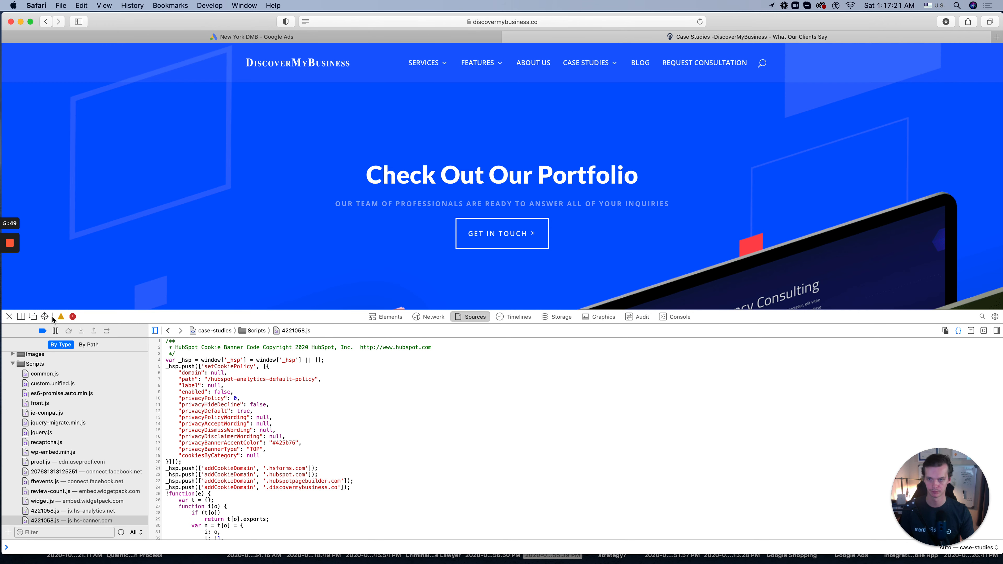
pyautogui.moveTo(184, 16); pyautogui.dragTo(218, 19)
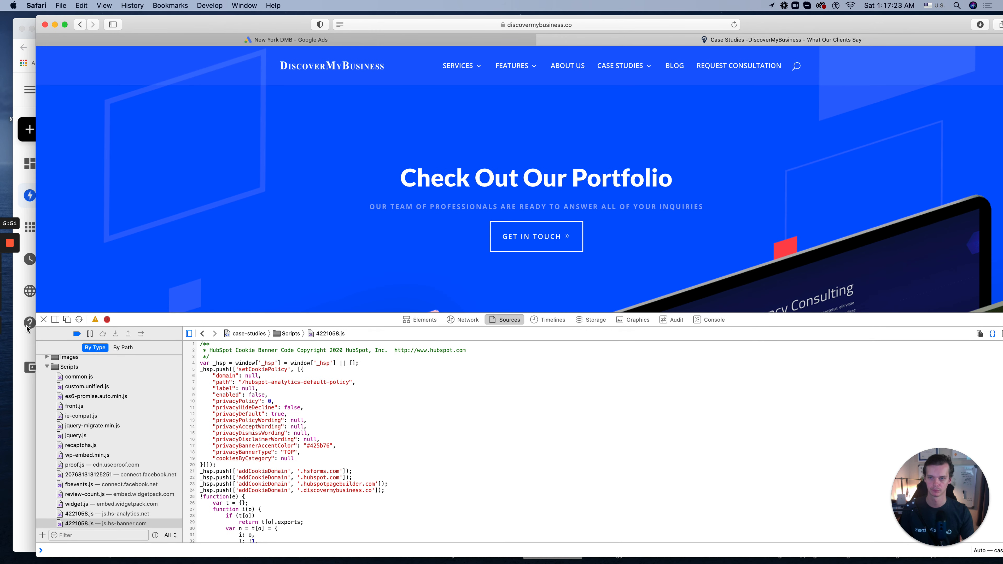
pyautogui.click(44, 320)
pyautogui.moveTo(261, 26); pyautogui.dragTo(229, 24)
# Step: Copy the "Check Out Our Portfolio" heading with its tagline from the Case Studies page and paste it into Sitelink 4's description line 1
pyautogui.moveTo(368, 176); pyautogui.dragTo(684, 202)
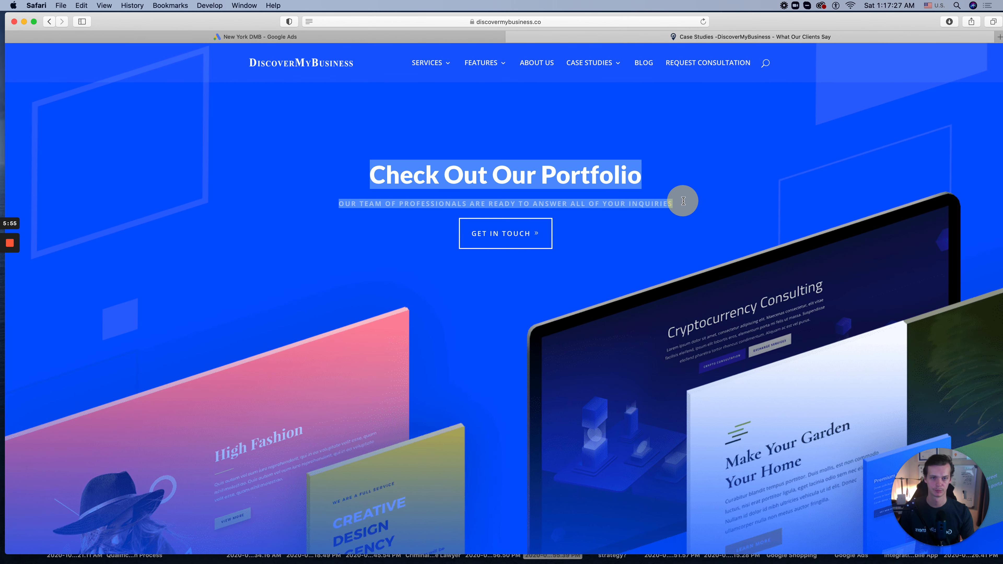
pyautogui.press('super+c')
pyautogui.click(170, 36)
pyautogui.press('super+v')
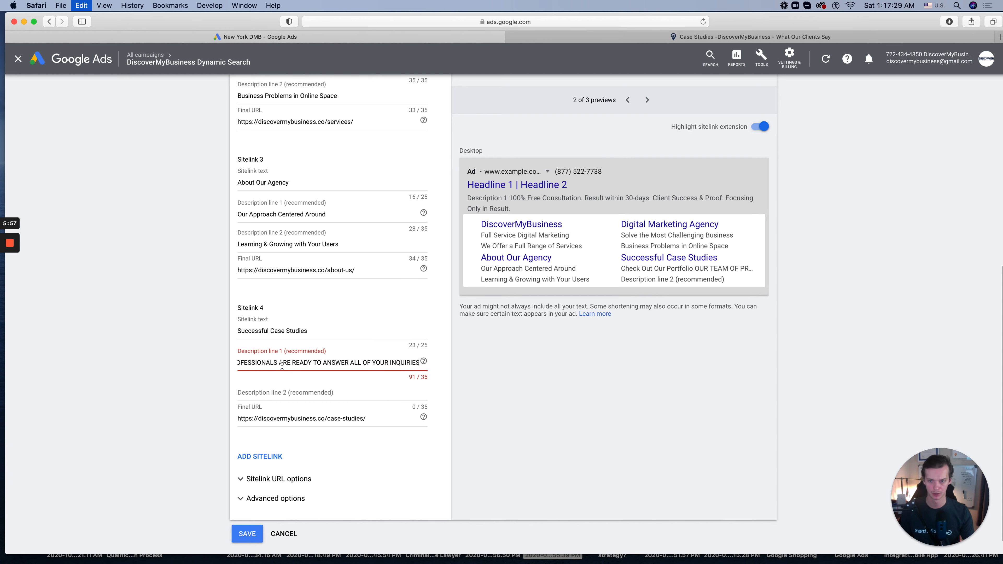
# Step: Convert the copied tagline to title case and paste it over the text in Sitelink 4's description line 1
pyautogui.tripleClick(269, 364)
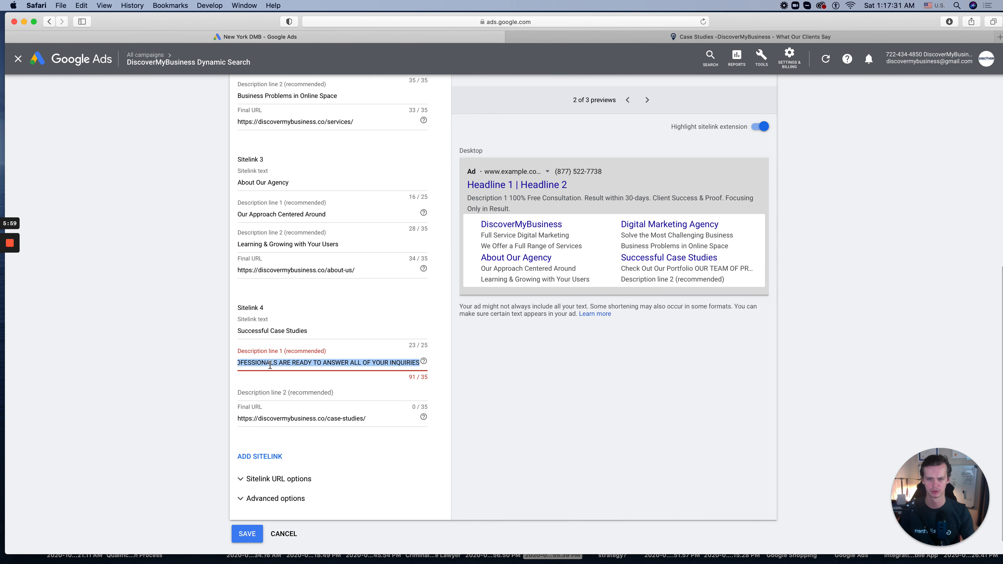
pyautogui.click(838, 275)
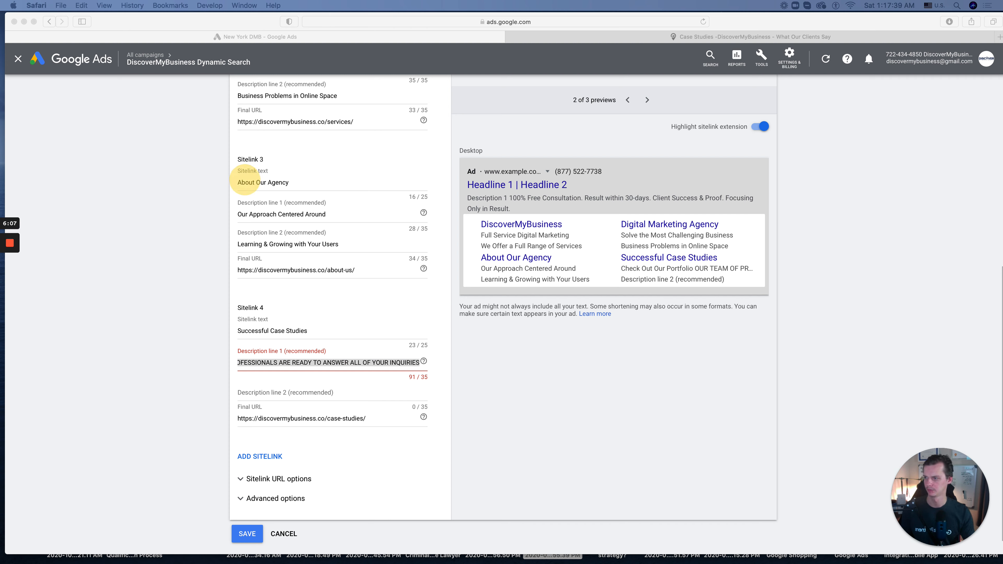
pyautogui.click(880, 402)
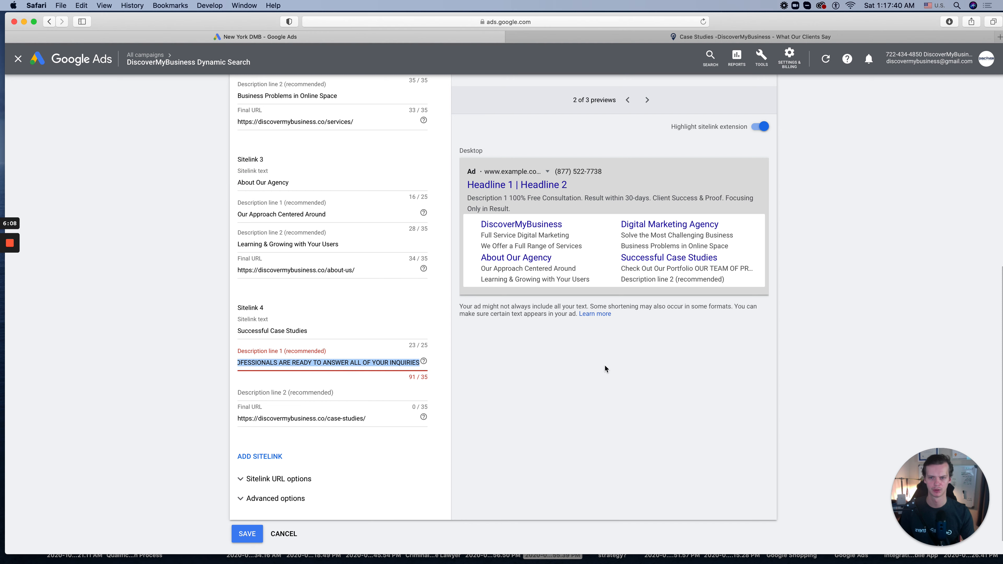
pyautogui.tripleClick(283, 333)
pyautogui.click(298, 187)
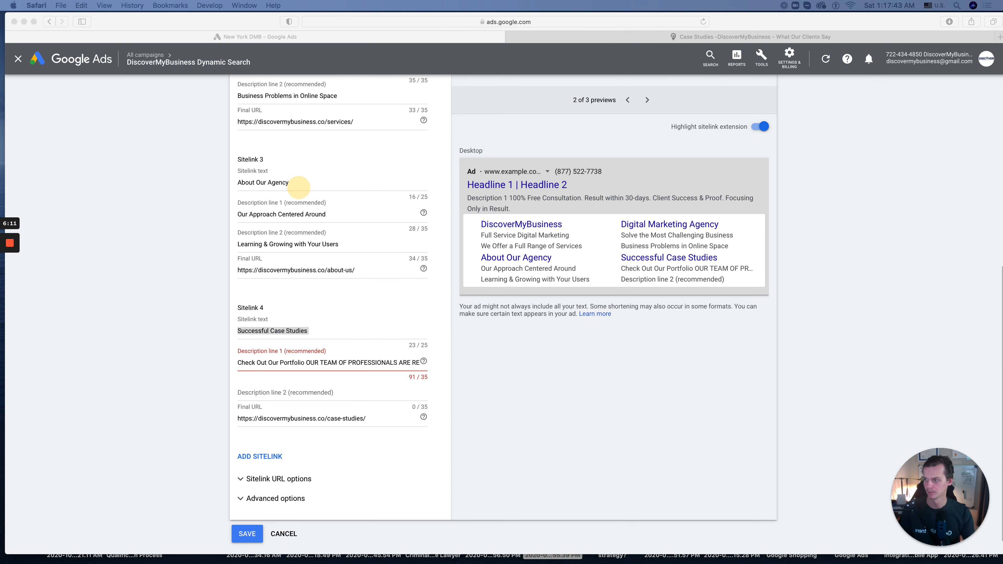
pyautogui.click(296, 363)
pyautogui.press('super+a')
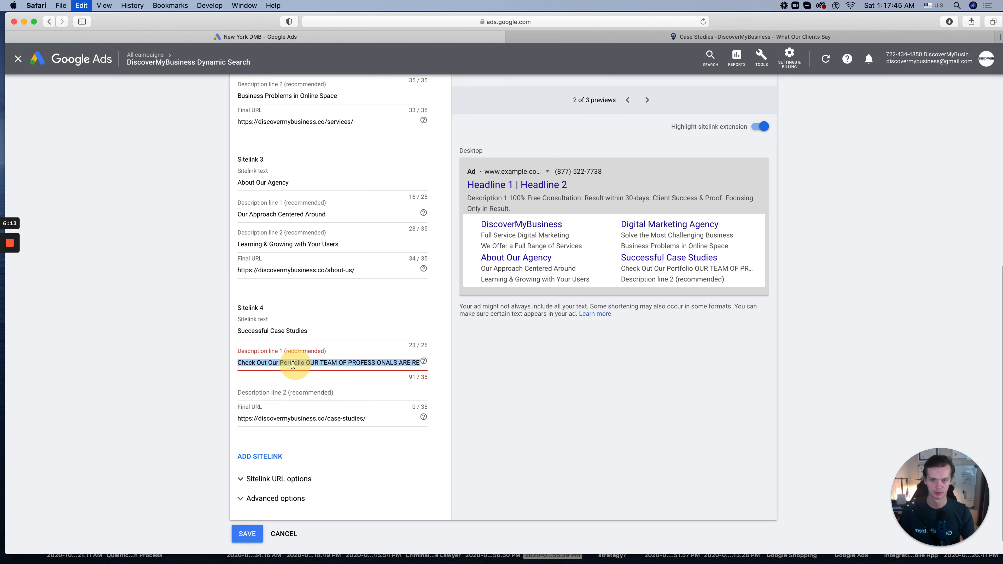
pyautogui.press('super+v')
# Step: Split the tagline, keeping "Our Team of Professionals" in Sitelink 4's description line 1 and putting "Are Ready to Answer All of Your Inquiries" in line 2
pyautogui.moveTo(300, 365); pyautogui.dragTo(419, 364)
pyautogui.press('BackSpace')
pyautogui.press('Tab')
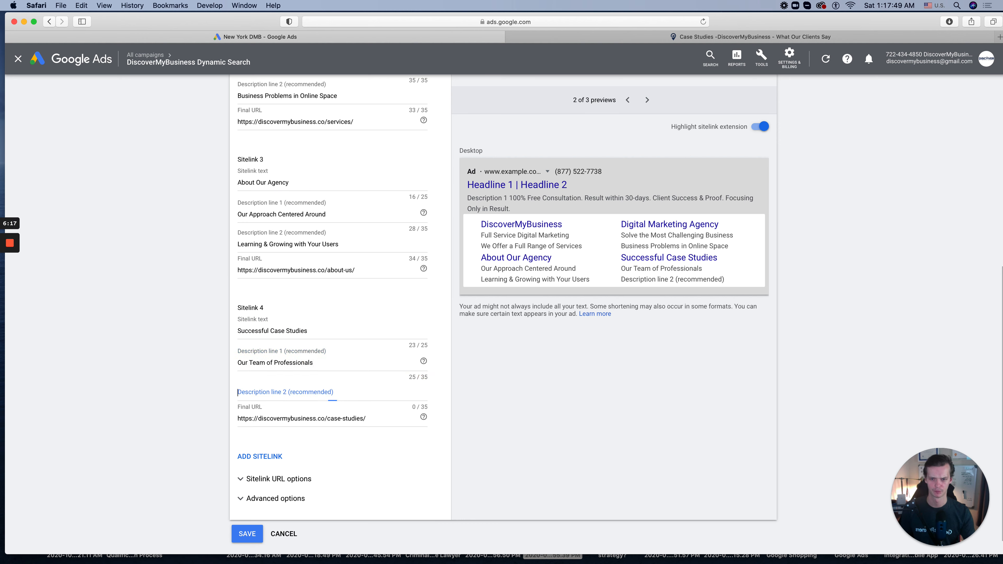
pyautogui.press('super+v')
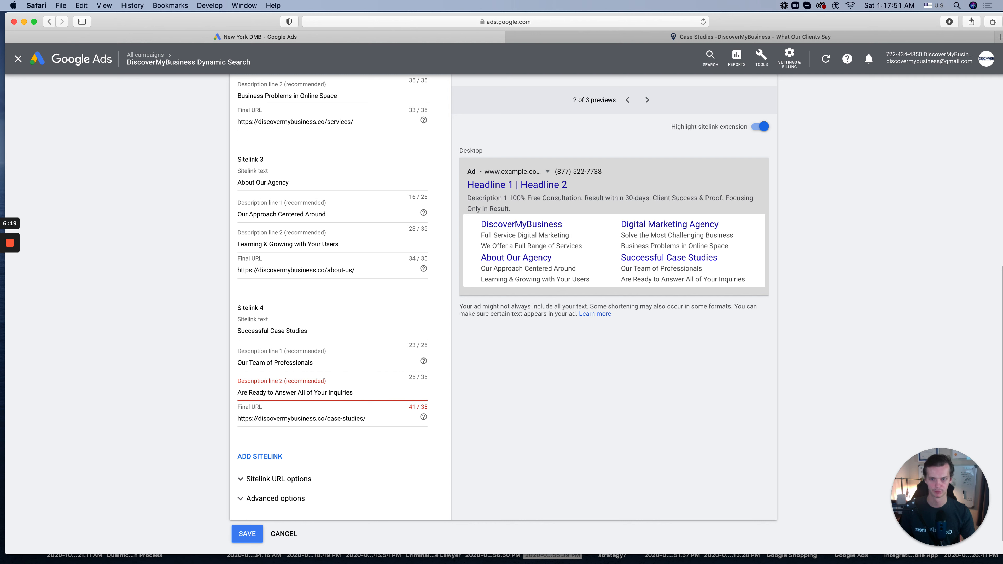
# Step: Reword Sitelink 4's descriptions to "Our Team of Professionals Ready" on line 1 and "to Answer All of Your Inquiries" on line 2
pyautogui.click(256, 393)
pyautogui.click(336, 363)
pyautogui.press('super+v')
pyautogui.moveTo(266, 392); pyautogui.dragTo(237, 392)
pyautogui.press('BackSpace')
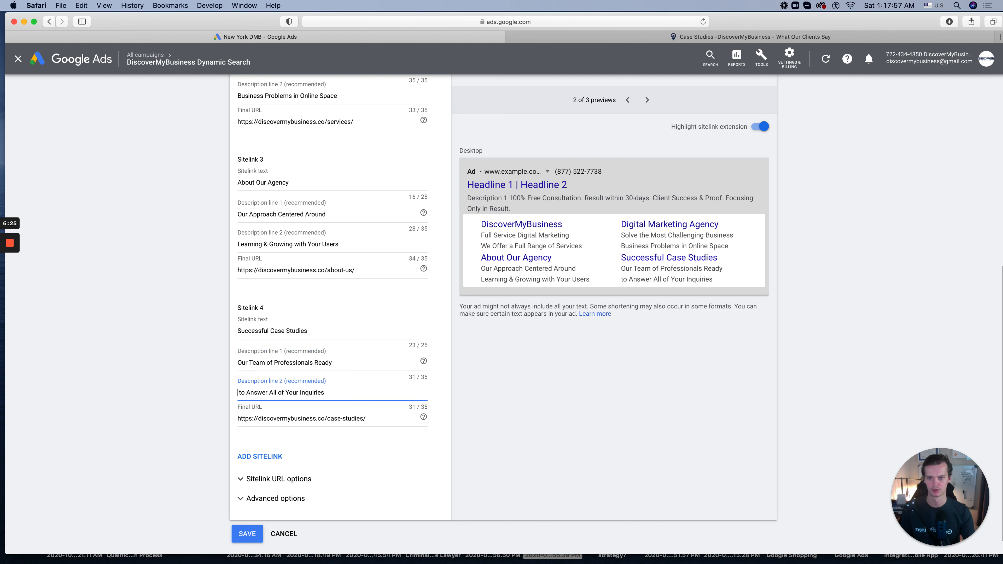
pyautogui.press('Delete')
# Step: Save the four sitelink extensions to the campaign
pyautogui.click(495, 413)
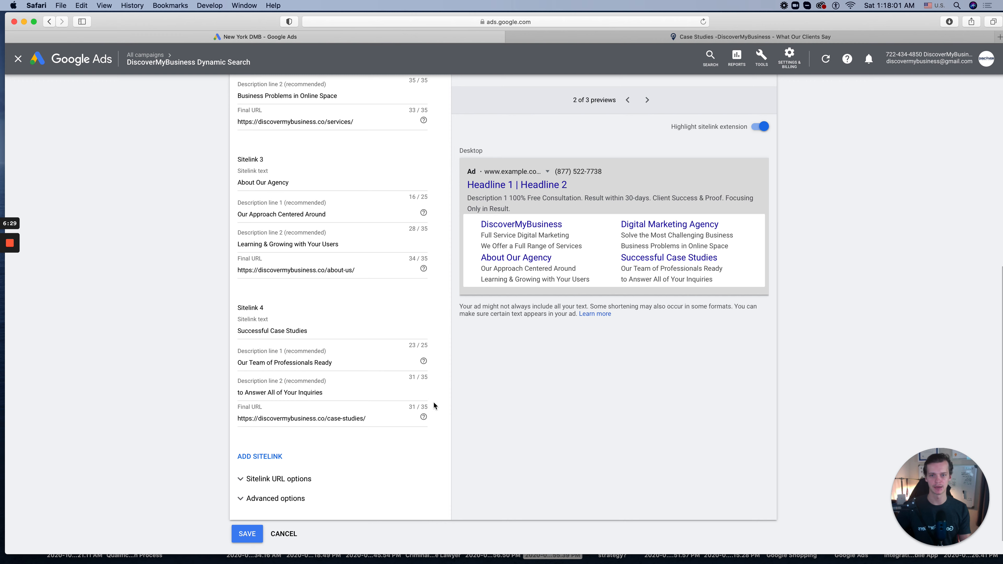
pyautogui.scroll(-1, 363, 431)
pyautogui.click(245, 514)
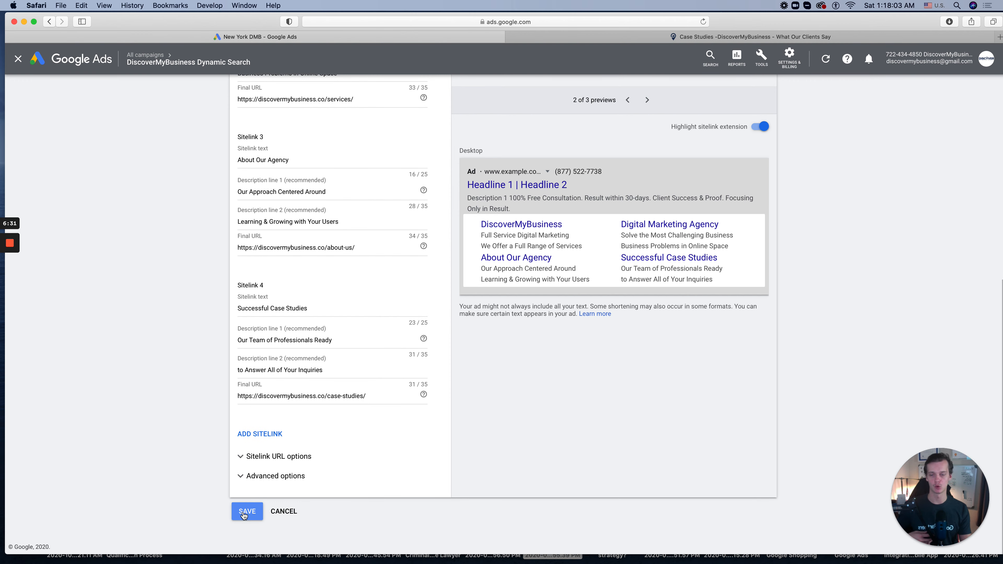